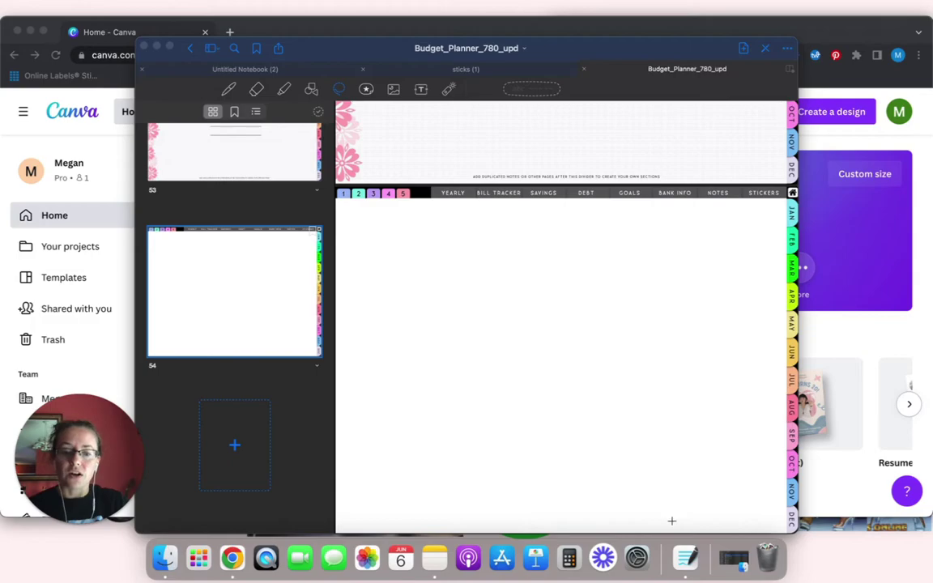
Insert the sticker sheet image teststickerscanva.png from the Test Stuff folder onto blank page 54 of the budget planner.
left_click(734, 559)
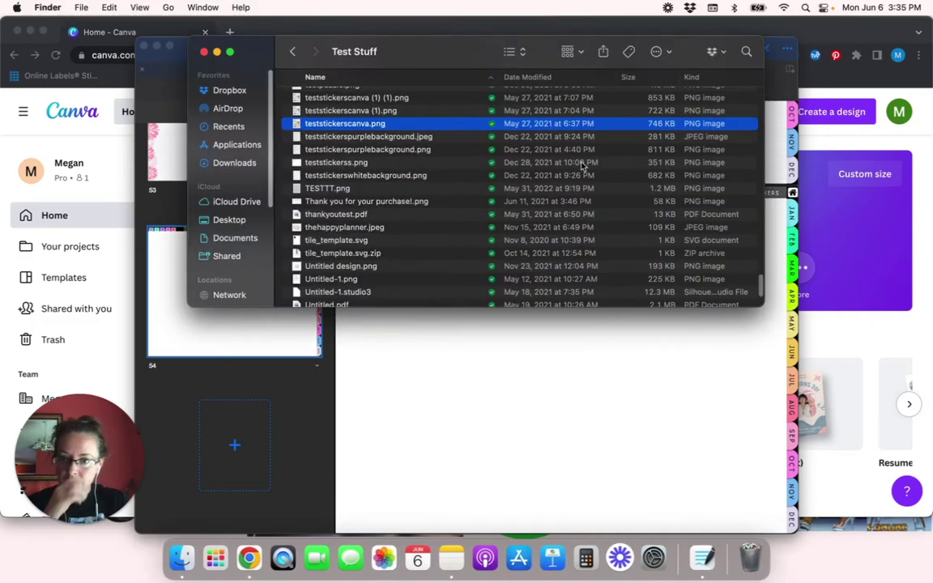
left_click_drag(429, 127, 493, 427)
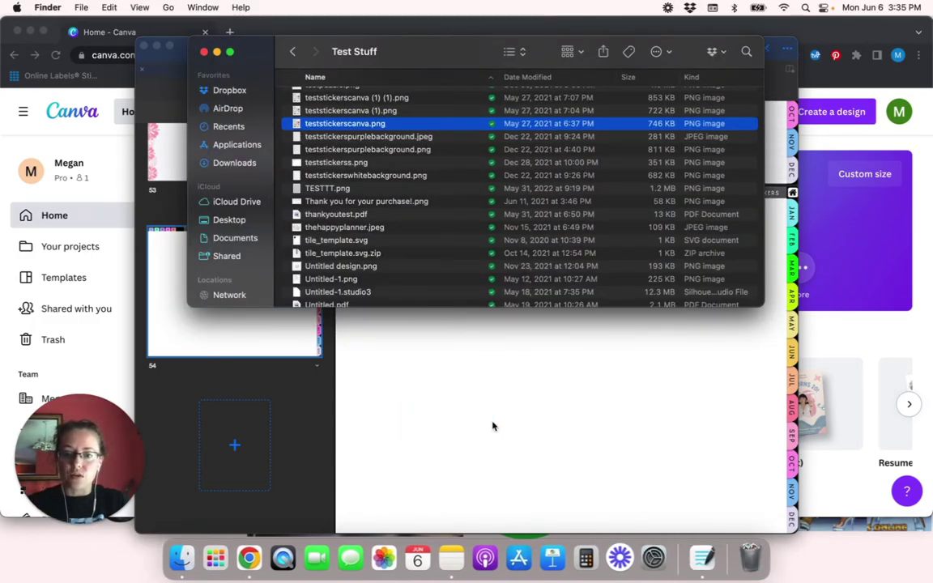
left_click(218, 51)
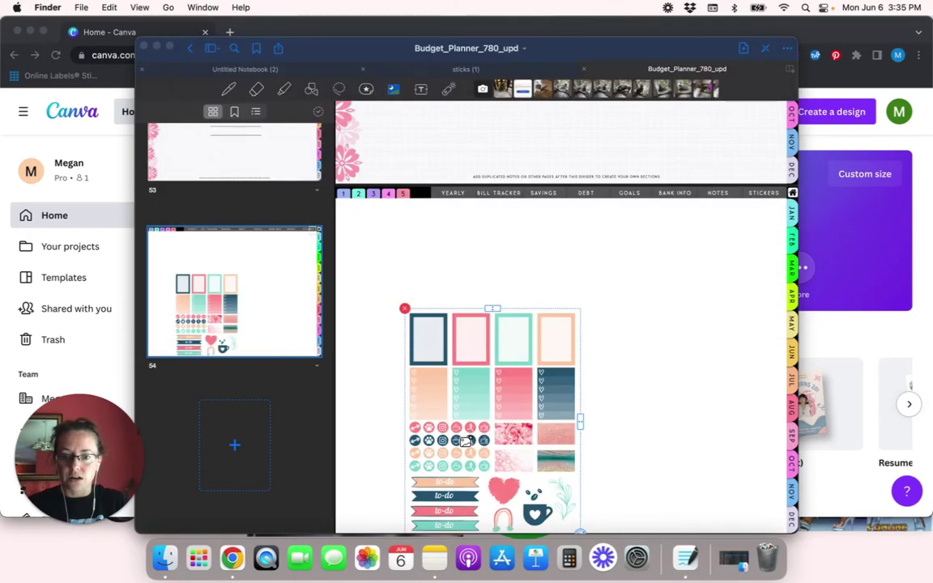
left_click(466, 440)
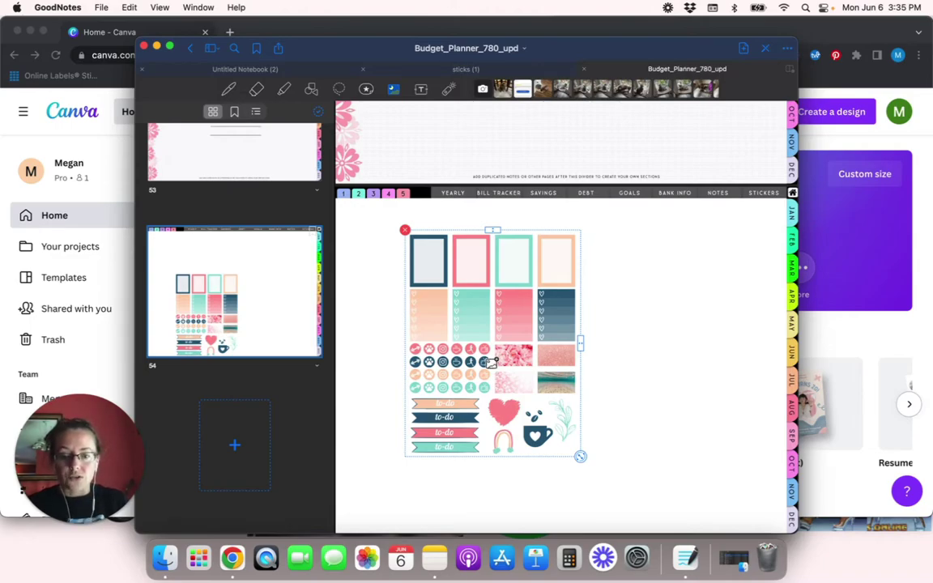
Crop the sticker sheet with the Rectangle Crop Tool so only the pink heart is kept.
right_click(490, 363)
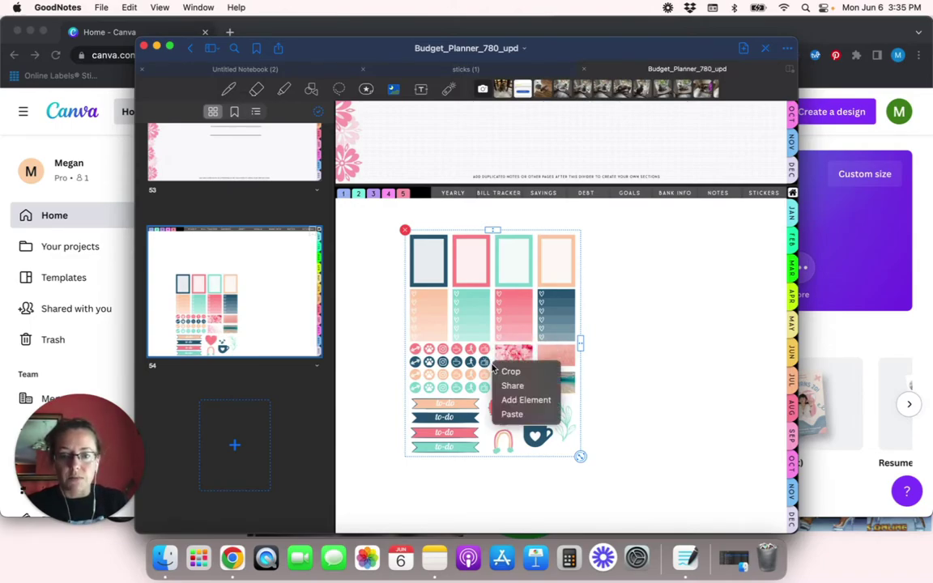
left_click(509, 369)
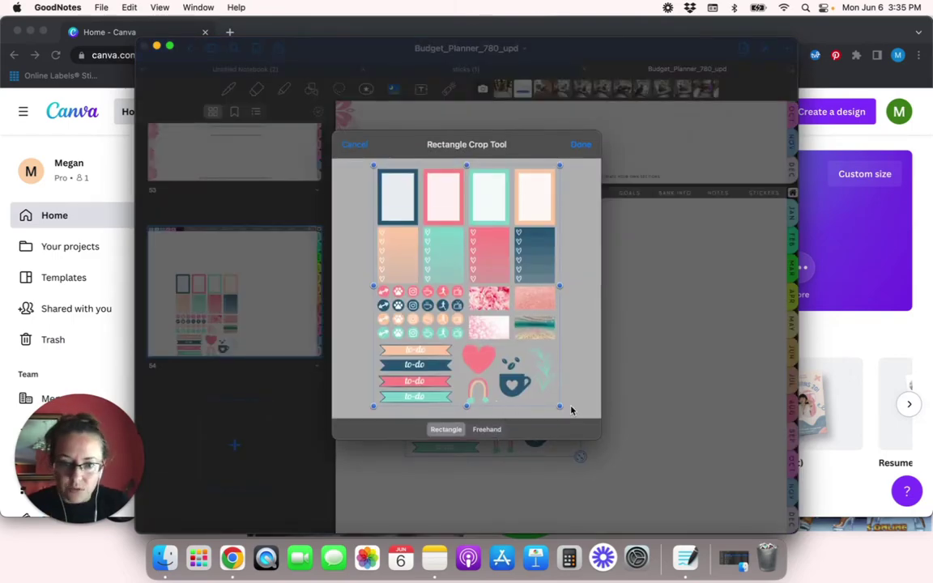
mouse_move(559, 406)
left_mouse_down()
mouse_move(499, 380)
mouse_move(458, 344)
left_mouse_up()
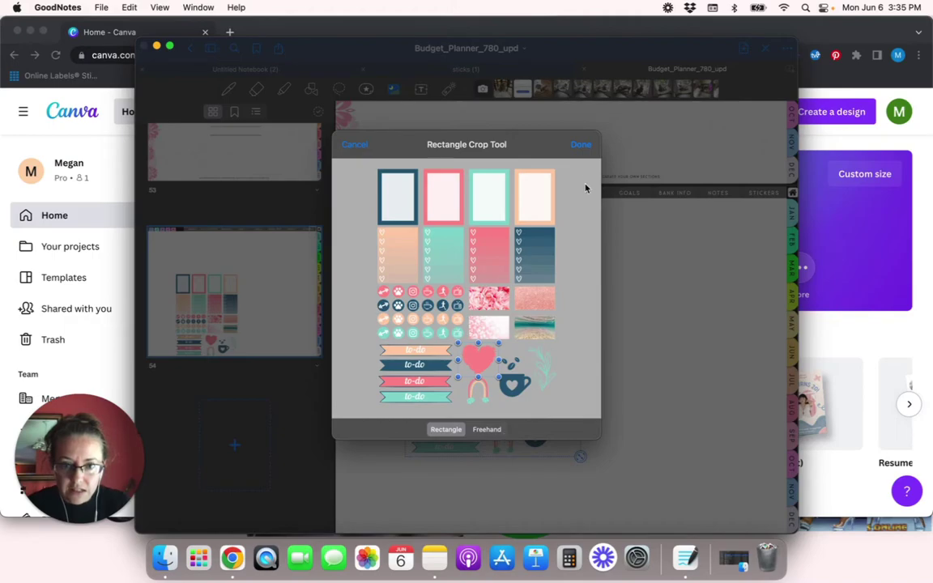
left_click(580, 145)
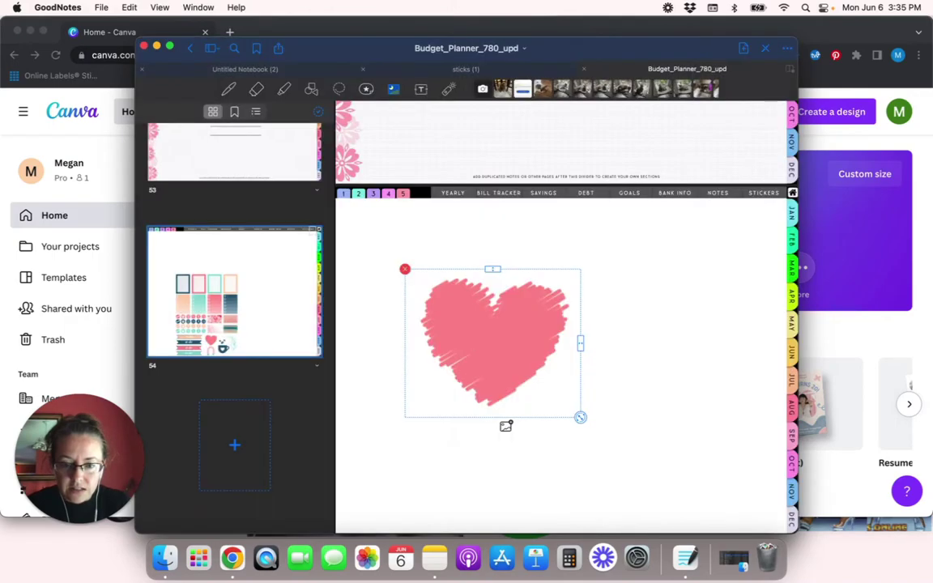
Shrink the cropped heart to less than half its size and place it in the upper-left area of the planner page.
left_click_drag(521, 364, 479, 340)
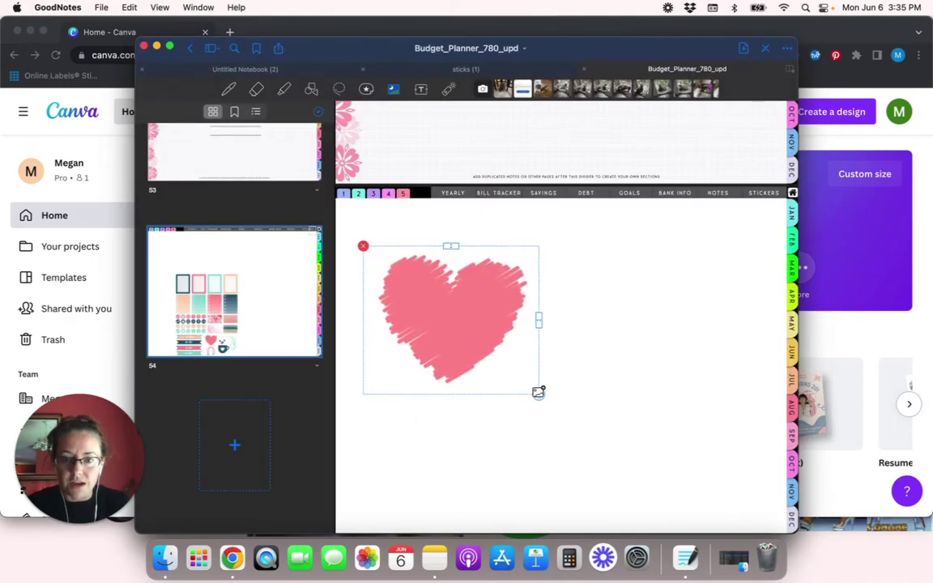
left_click_drag(541, 396, 491, 356)
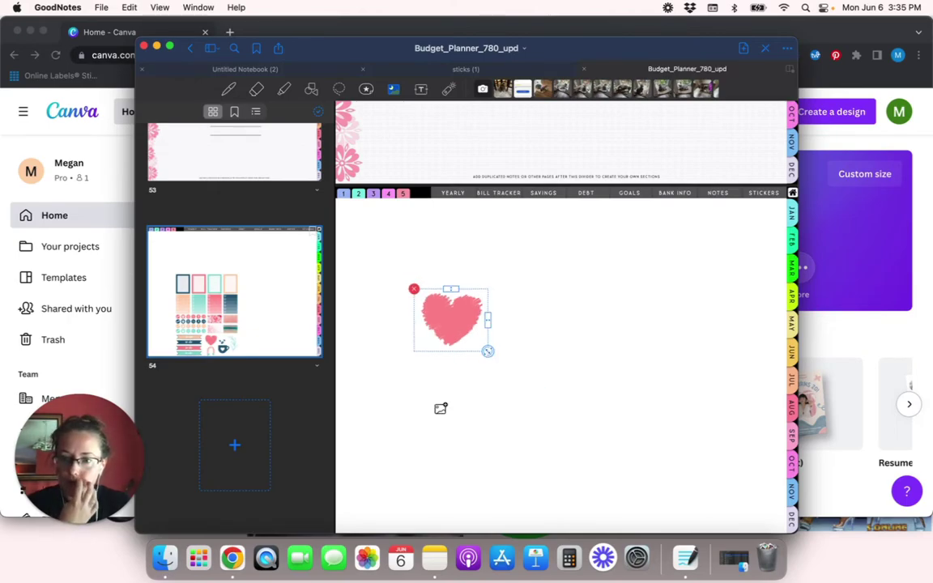
left_click(441, 408)
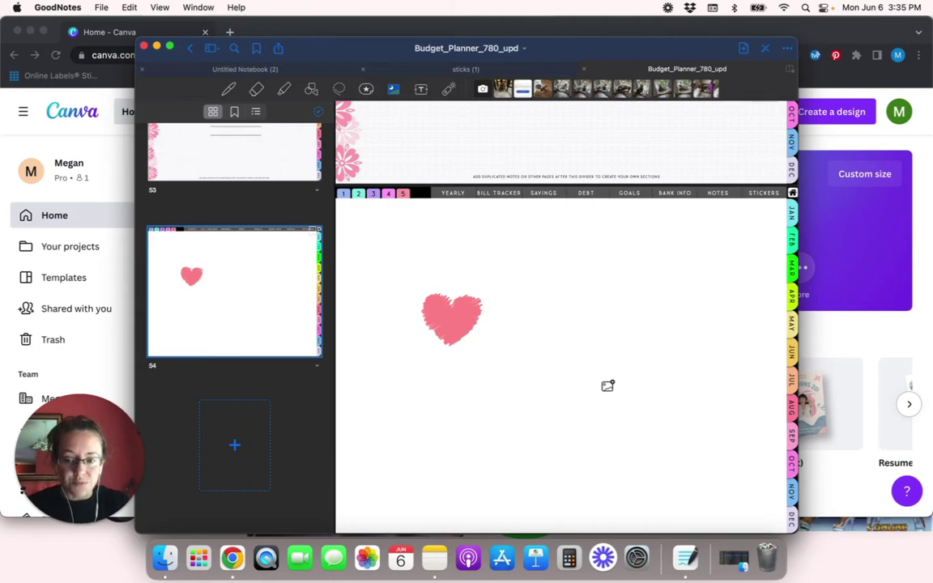
Insert teststickerscanva.png from the Test Stuff folder again and position the full sheet beside the heart.
left_click(734, 558)
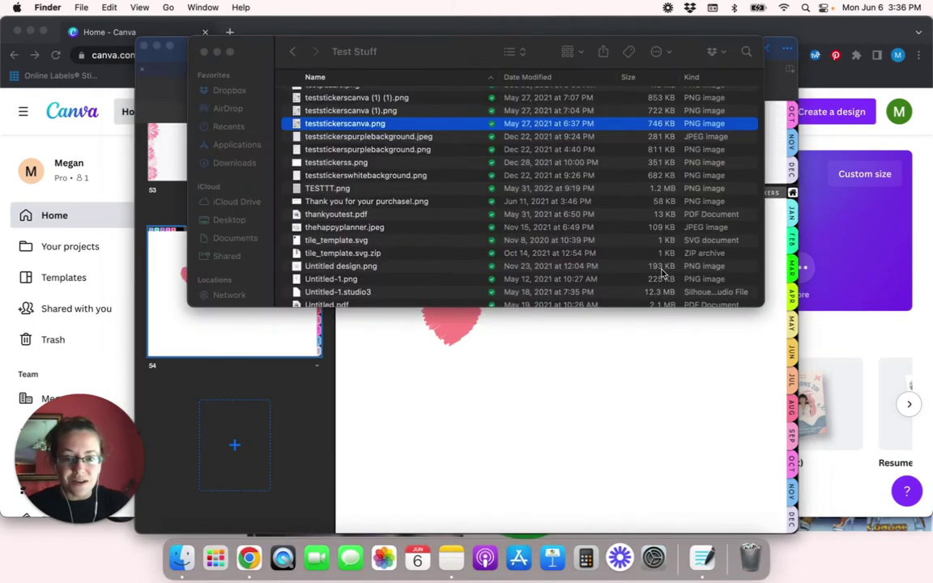
left_click_drag(448, 123, 579, 411)
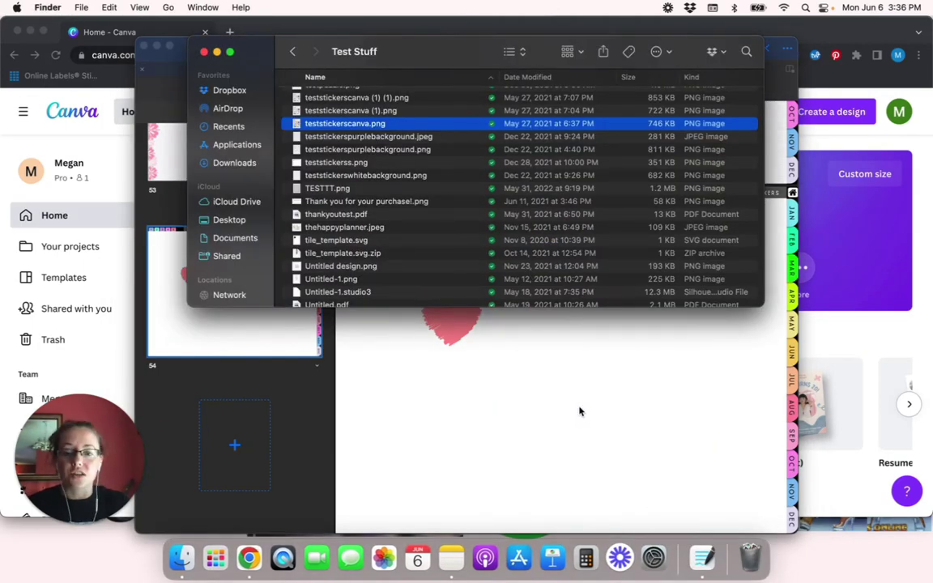
left_click(203, 53)
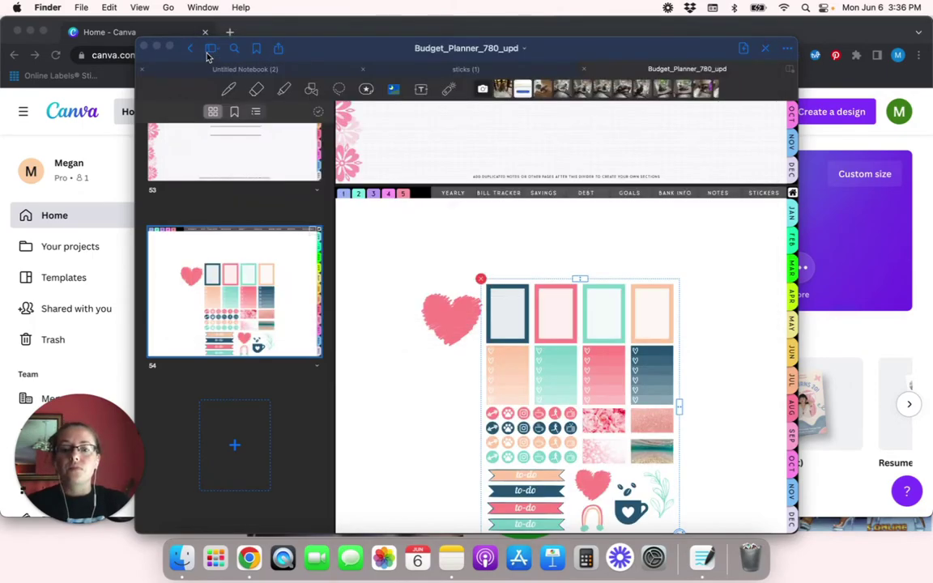
left_click(498, 312)
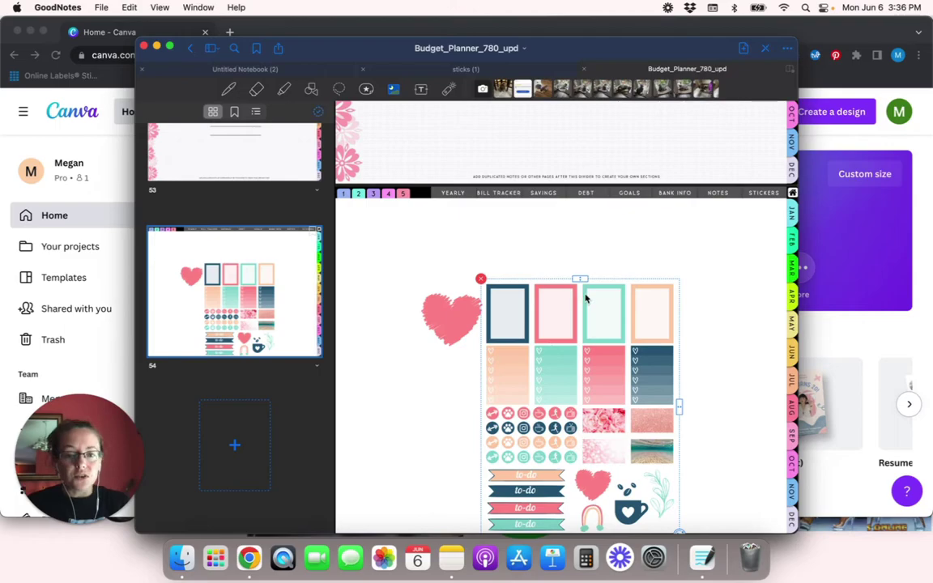
left_click_drag(610, 404, 630, 343)
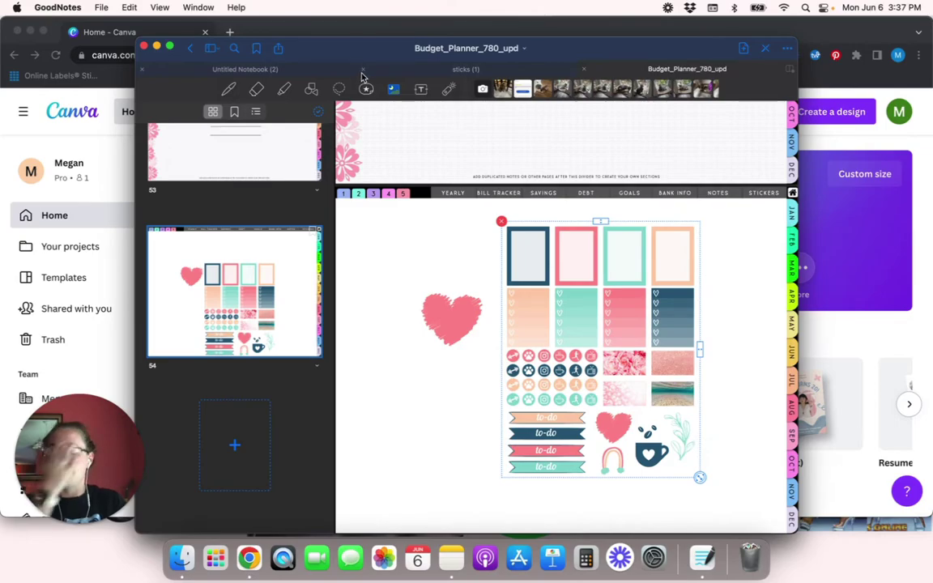
Switch to Canva in Chrome, putting the planner window away, and create a blank Instagram Post design.
left_click(157, 46)
left_click(321, 35)
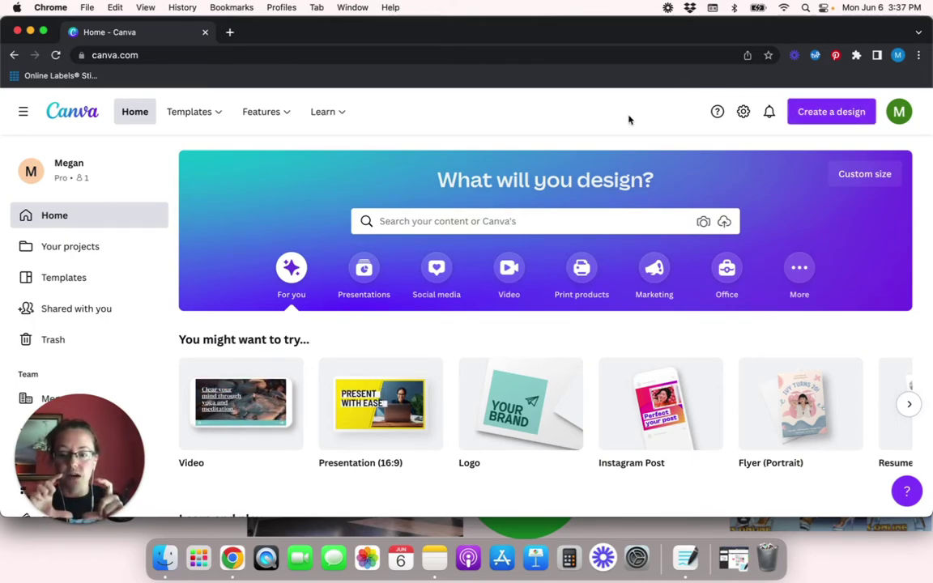
left_click(840, 115)
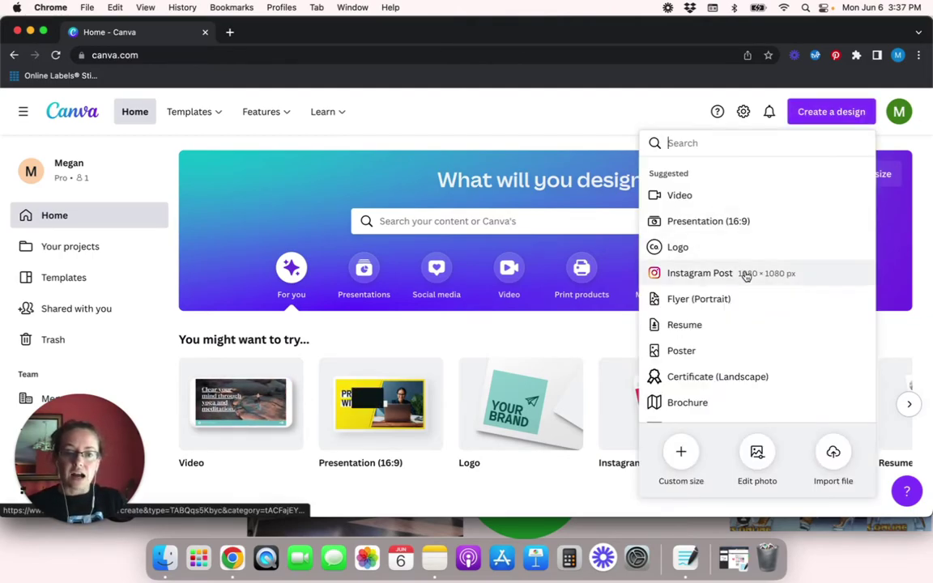
left_click(746, 275)
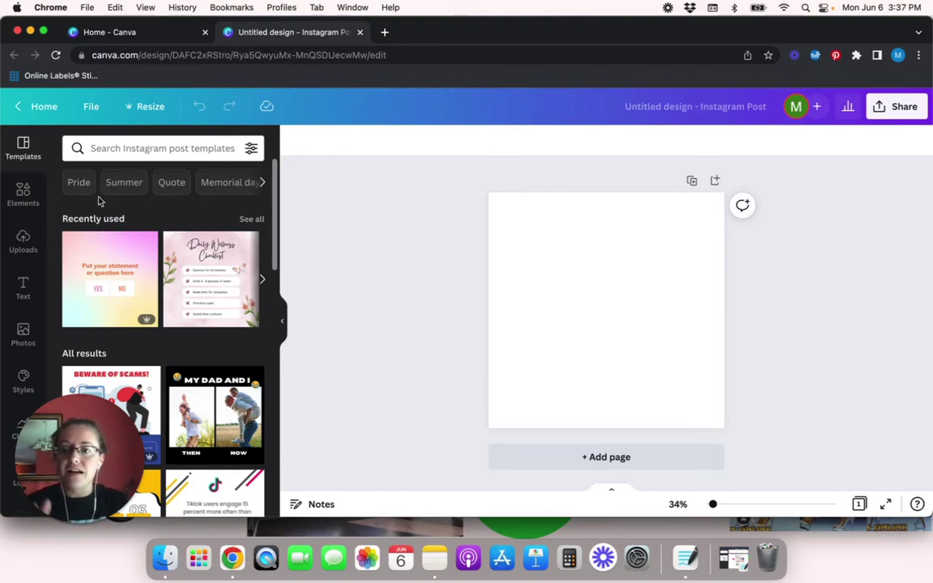
Search the Canva elements for "frenchies" and limit the results to graphics.
left_click(42, 200)
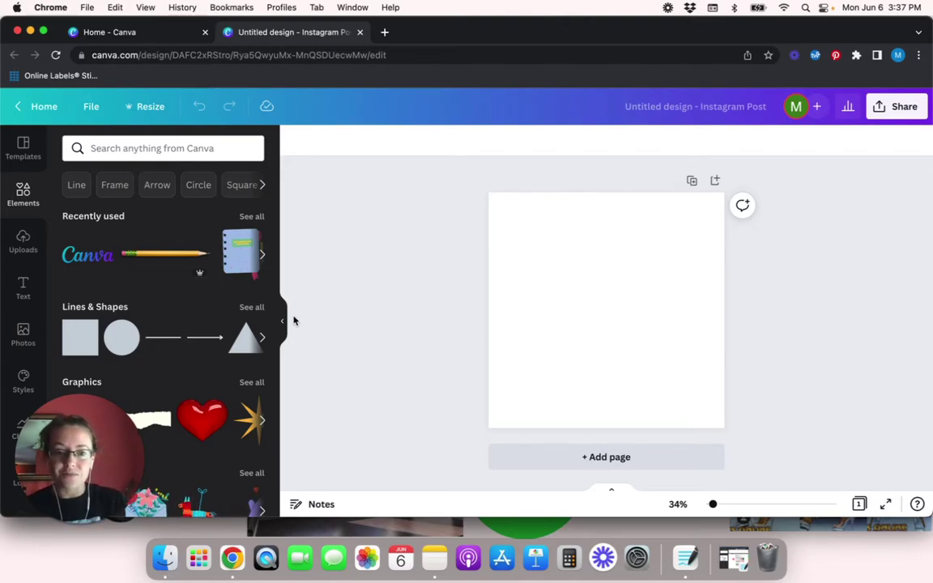
left_click(211, 148)
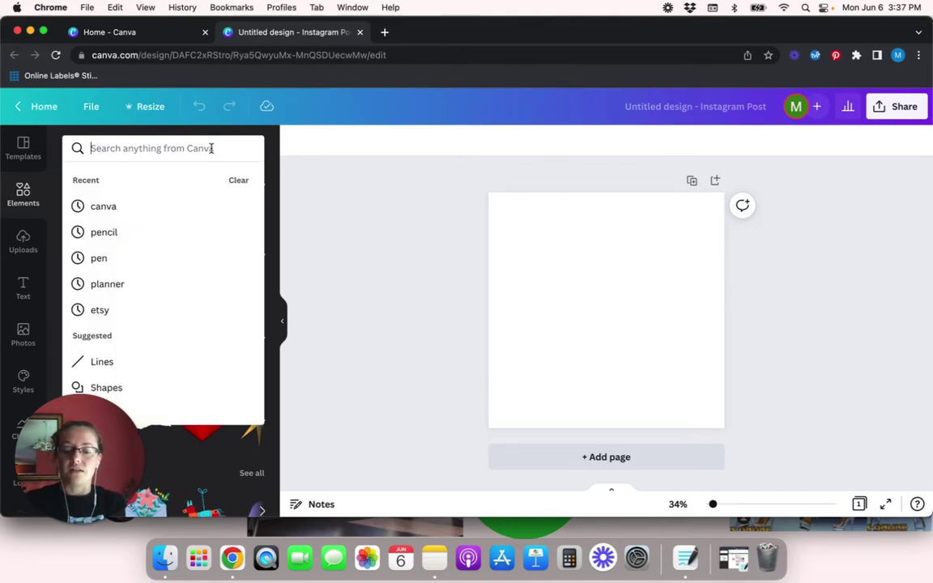
type("fr")
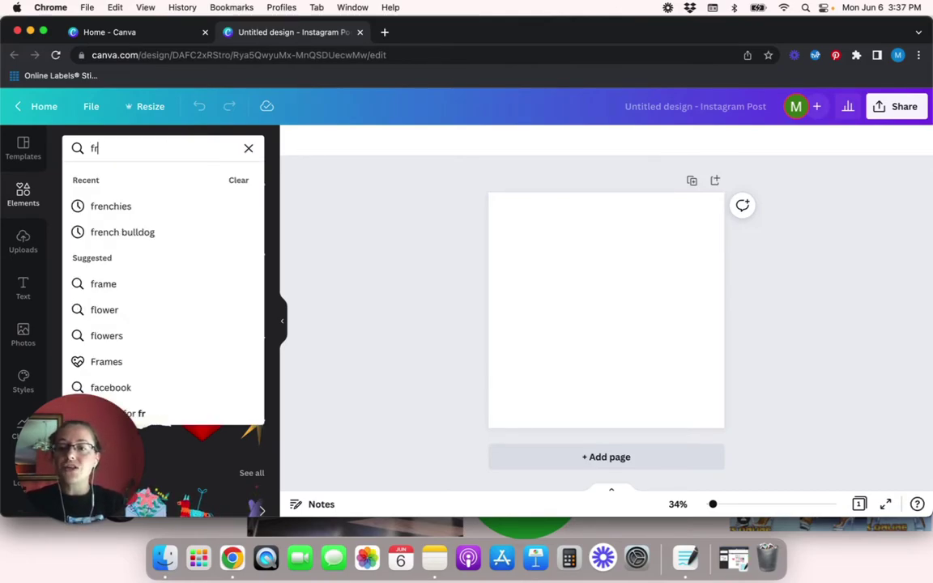
type("enchies")
key("Return")
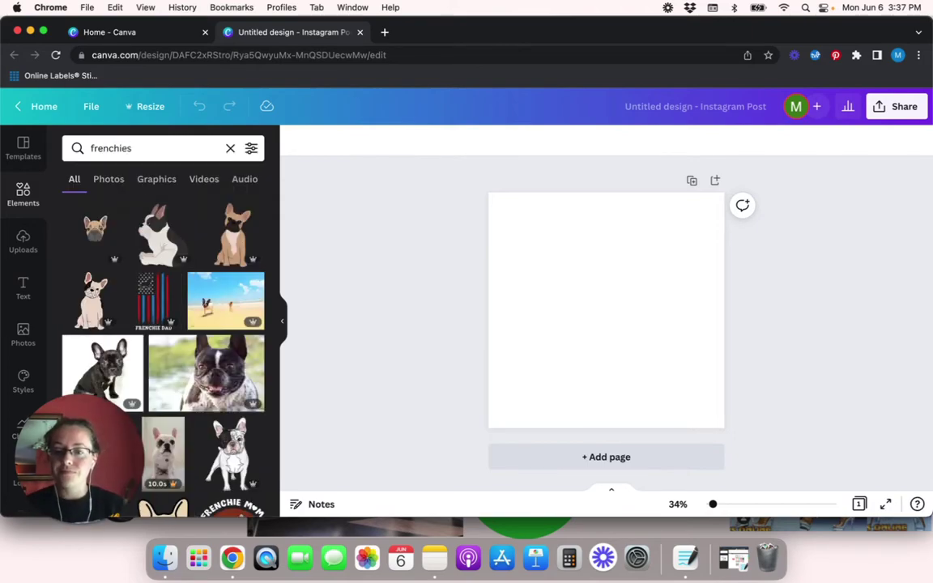
left_click(158, 180)
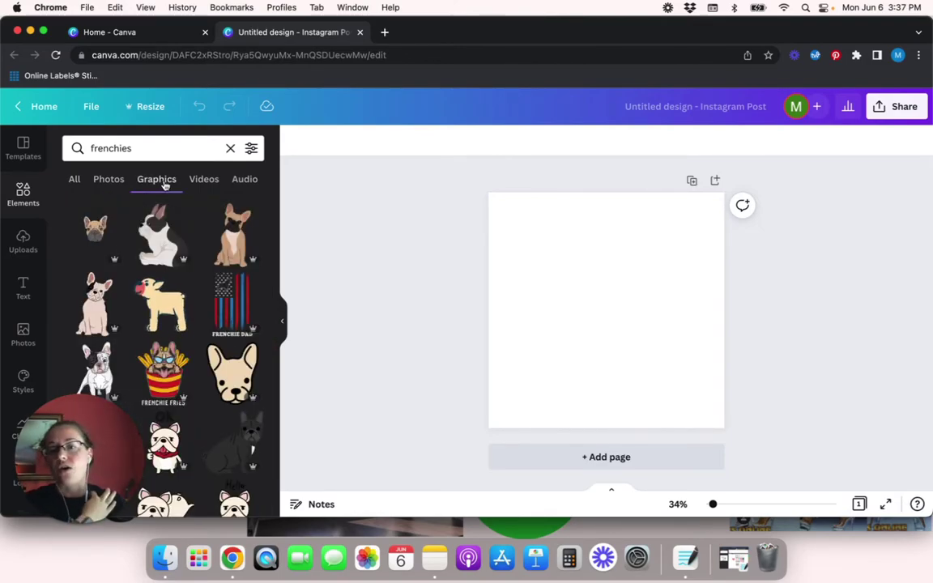
Name the design "french bulldogs".
left_click(657, 108)
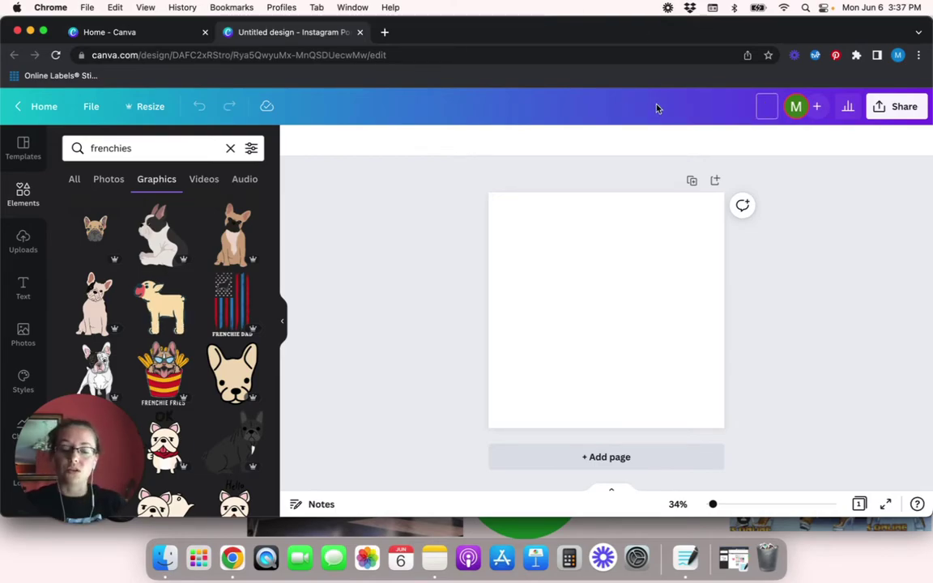
type("frenchies")
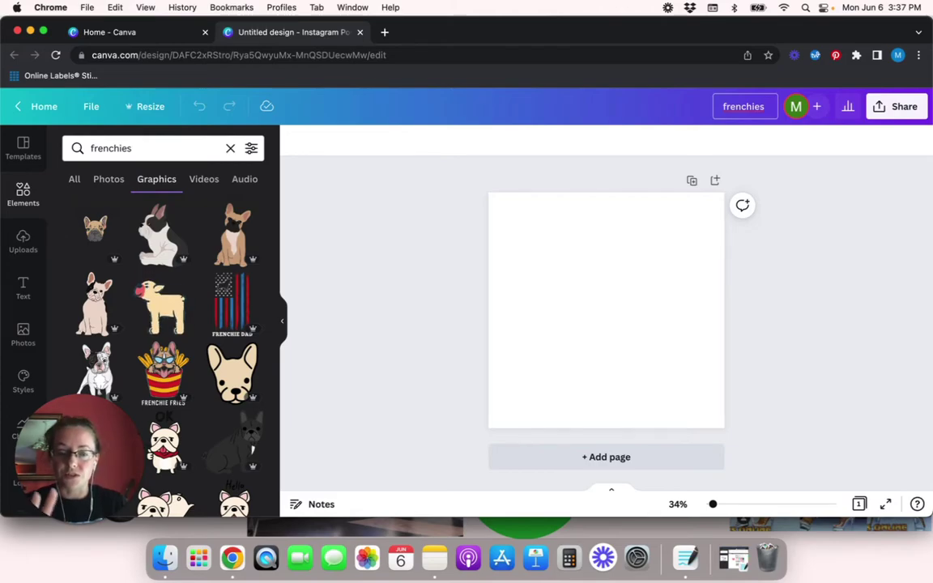
key("BackSpace")
key("BackSpace")
key("BackSpace")
type("bulldogs")
key("Return")
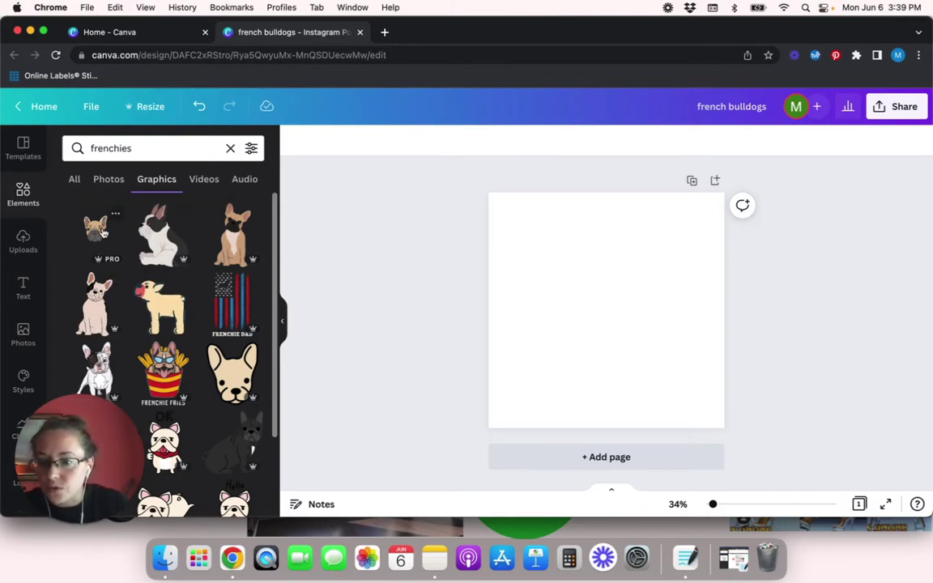
Add the tan French bulldog head graphic to the page, enlarge it to nearly fill the canvas and centre it.
scroll(180, 345, "down", 3)
scroll(100, 237, "up", 3)
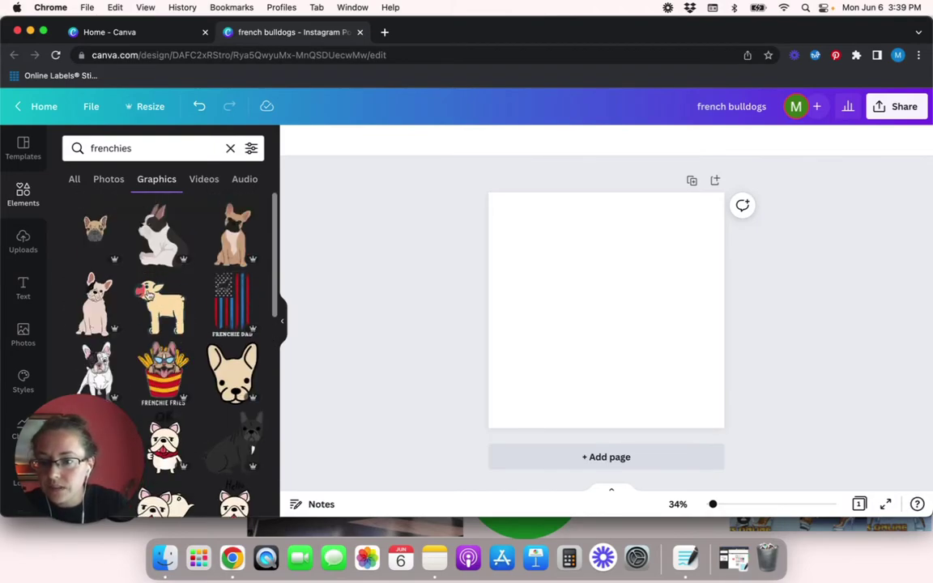
left_click(98, 235)
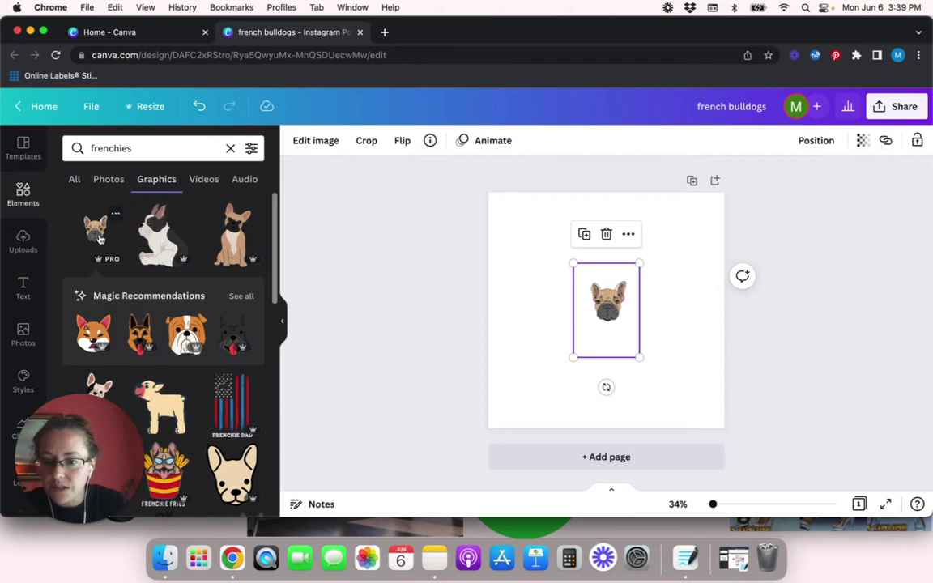
left_click_drag(573, 356, 357, 493)
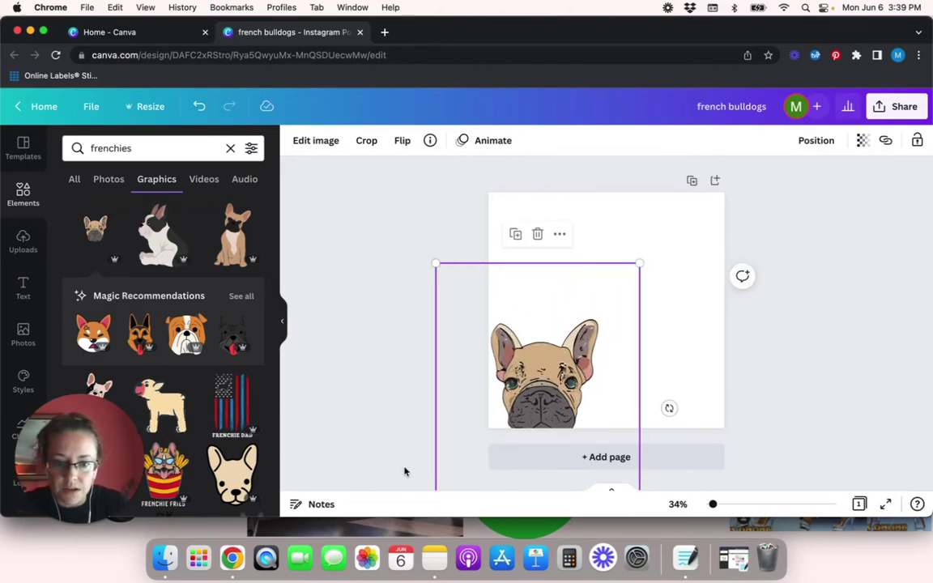
left_click_drag(553, 392, 580, 281)
left_click_drag(665, 441, 722, 460)
mouse_move(616, 366)
left_mouse_down()
mouse_move(591, 339)
mouse_move(606, 350)
left_mouse_up()
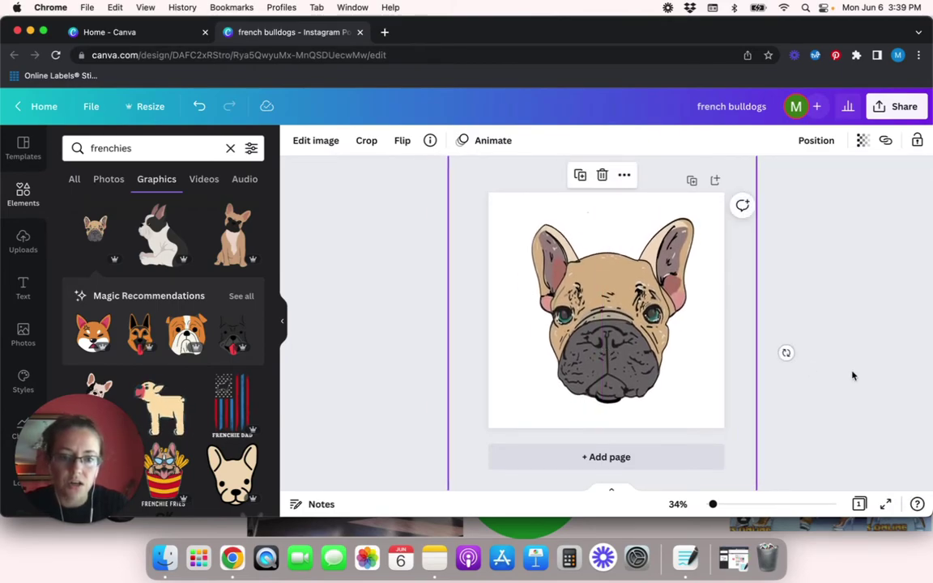
left_click(767, 332)
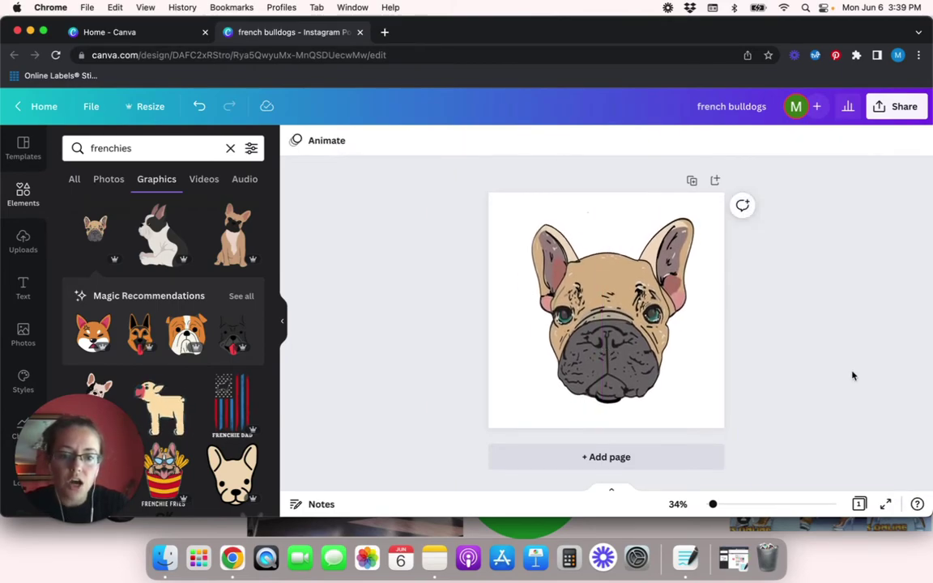
Add page 2 with the black French bulldog graphic in a red collar, enlarged to nearly full page height and centred.
left_click(537, 454)
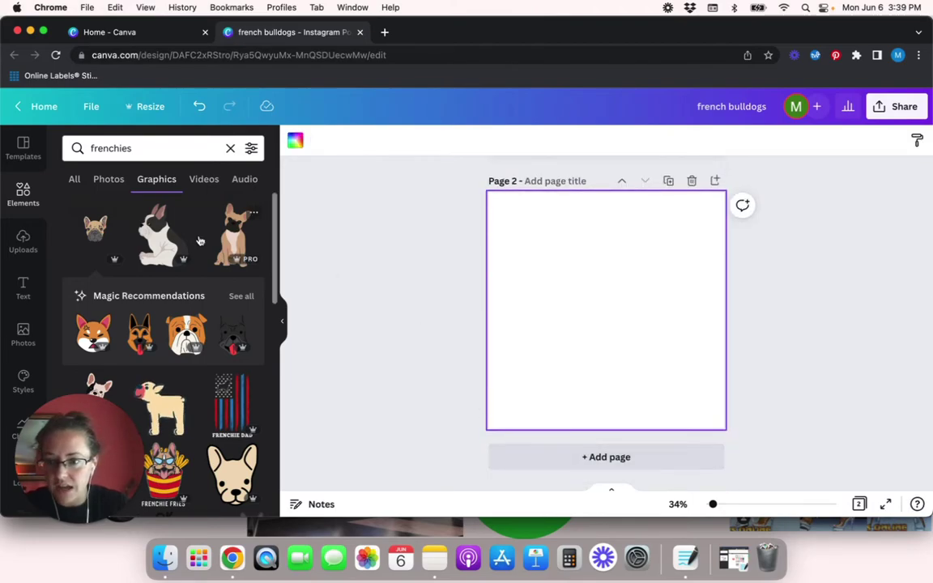
scroll(201, 407, "down", 2)
scroll(202, 406, "down", 10)
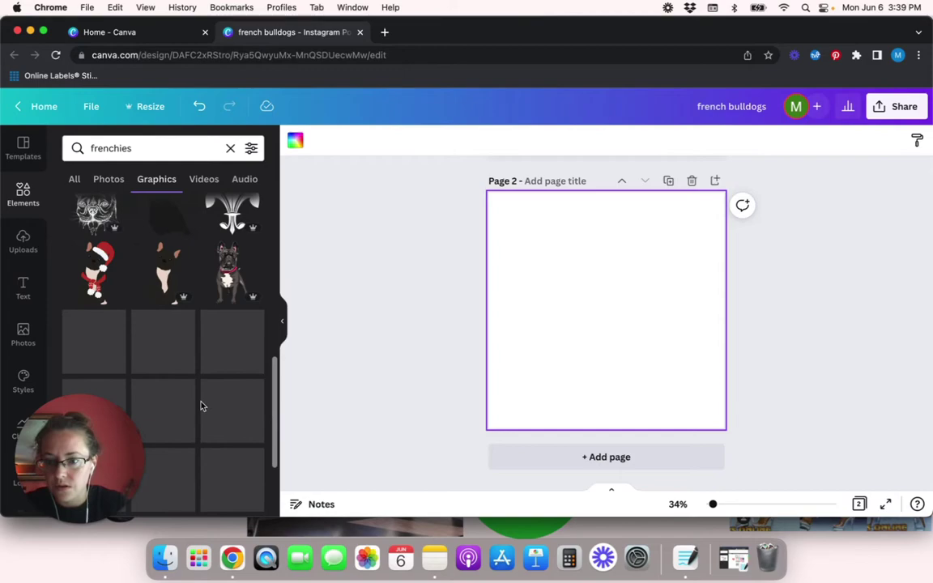
scroll(198, 393, "up", 1)
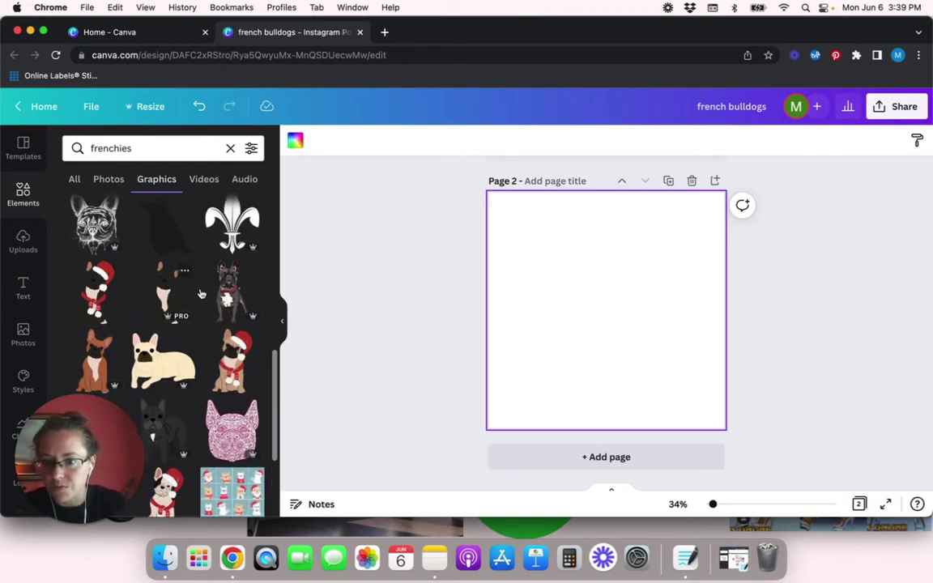
left_click(228, 283)
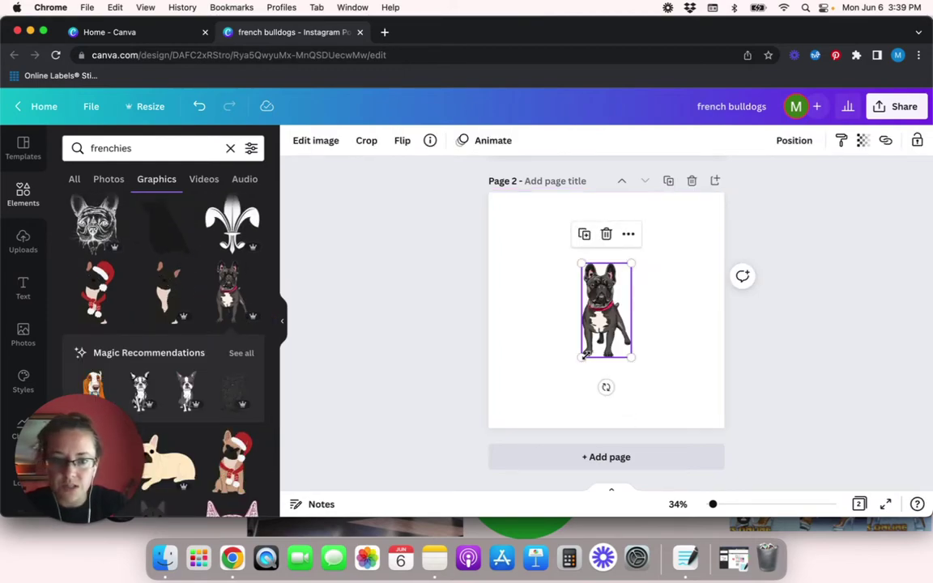
left_click_drag(581, 356, 603, 293)
left_click_drag(531, 451, 548, 420)
left_click_drag(604, 334, 604, 336)
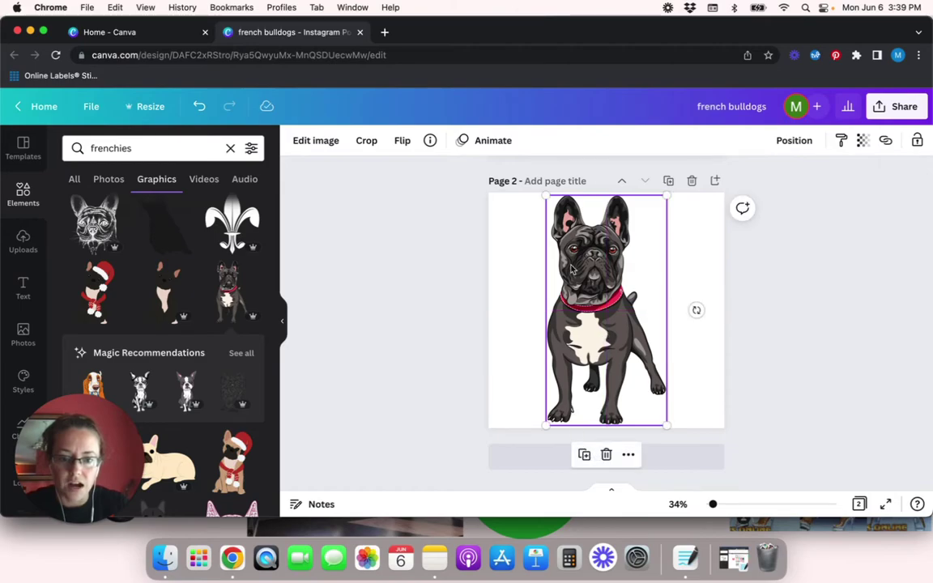
left_click(375, 347)
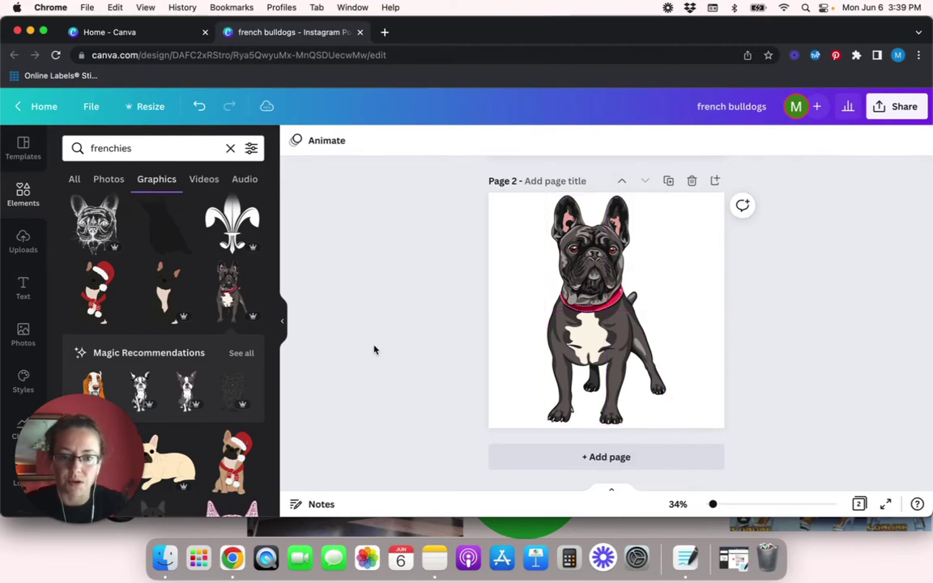
Add page 3 with the brown French bulldog graphic in a Santa hat and scarf, enlarged to nearly full page height and centred.
left_click(533, 458)
scroll(187, 357, "down", 6)
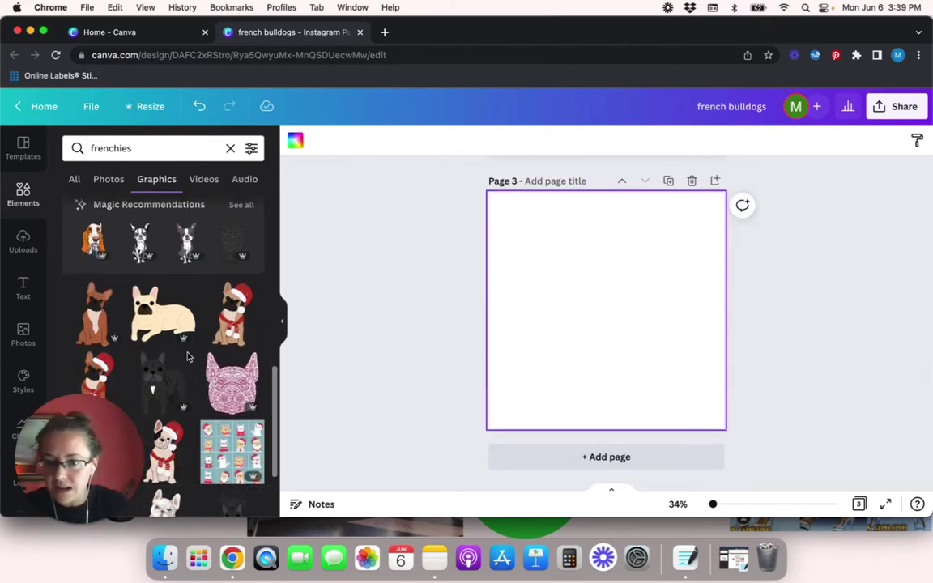
scroll(187, 357, "down", 3)
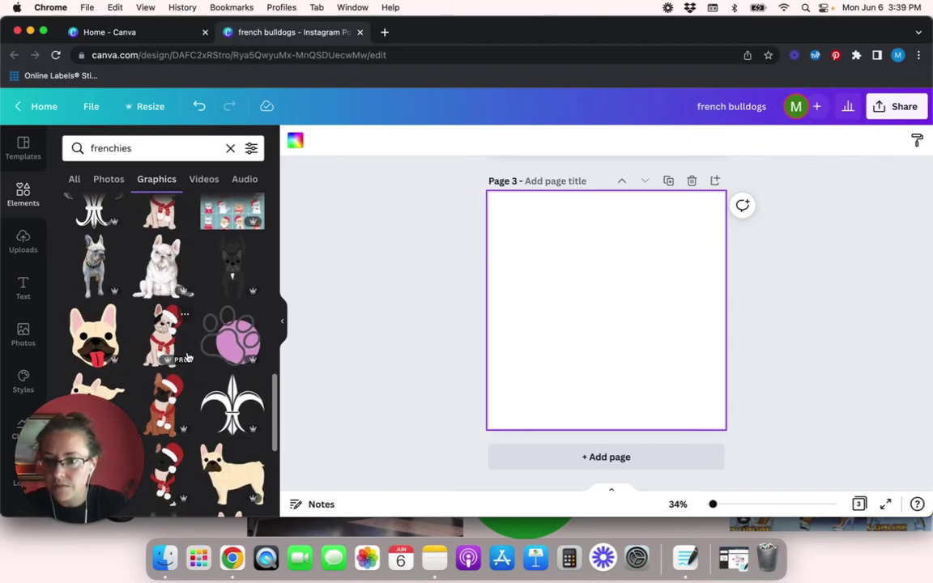
scroll(187, 357, "down", 5)
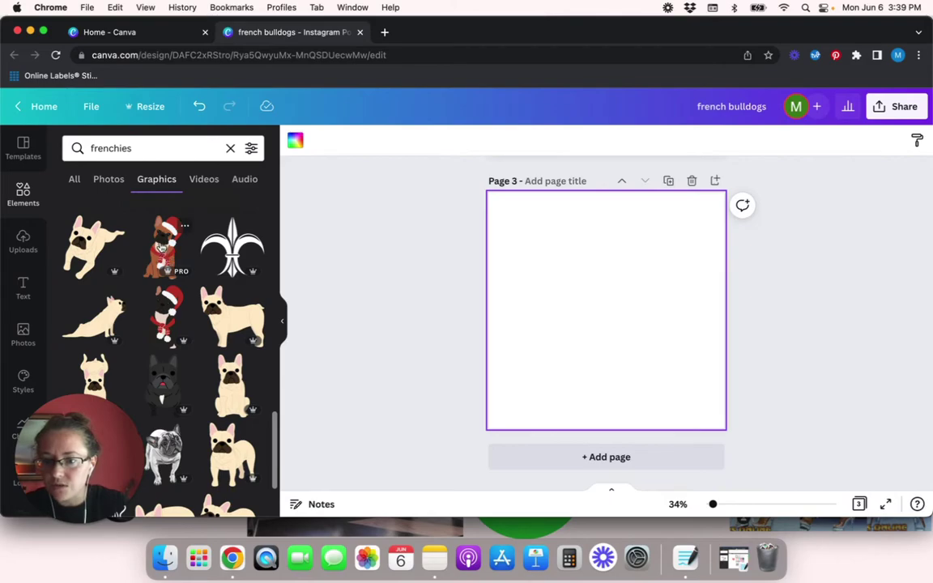
left_click(161, 246)
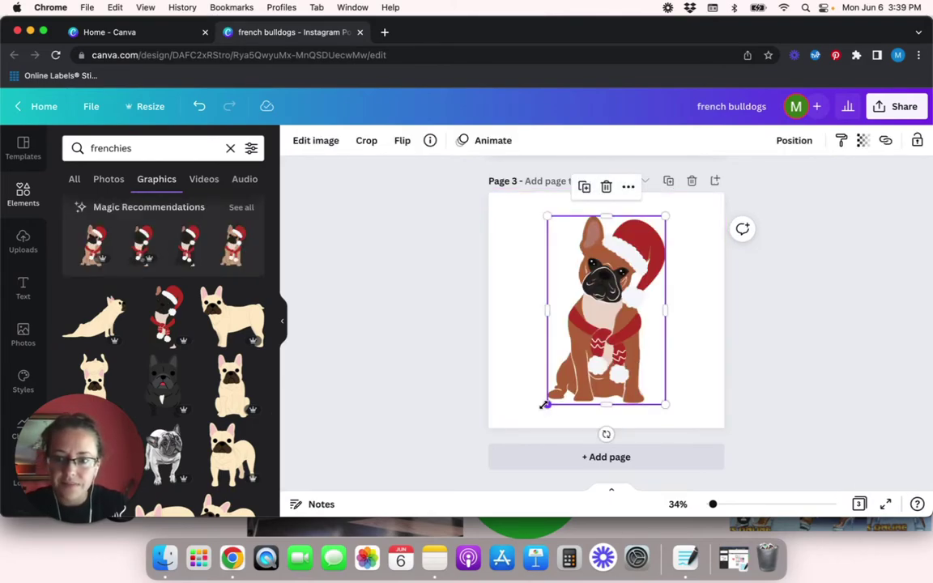
left_click_drag(545, 405, 518, 420)
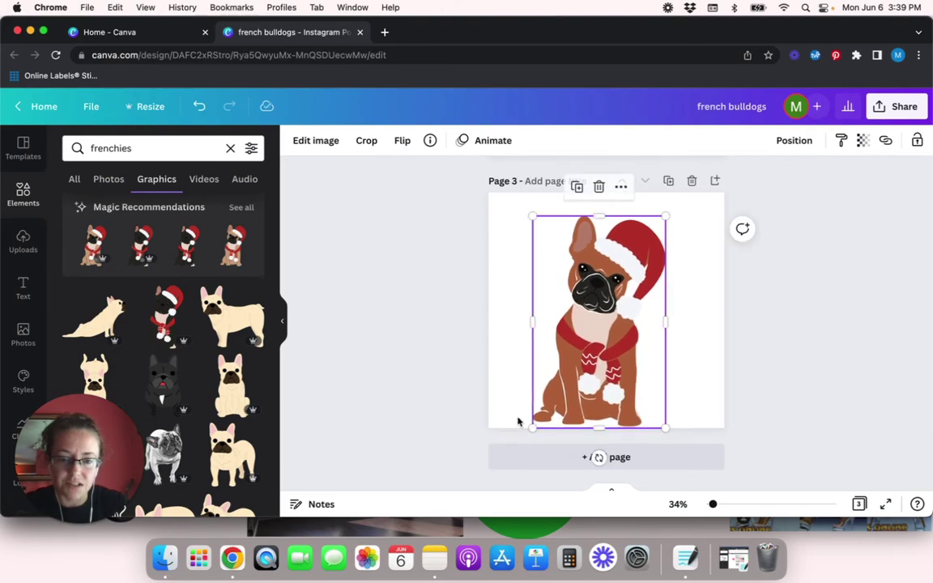
left_click_drag(665, 215, 688, 207)
left_click_drag(630, 311, 632, 308)
left_click(517, 437)
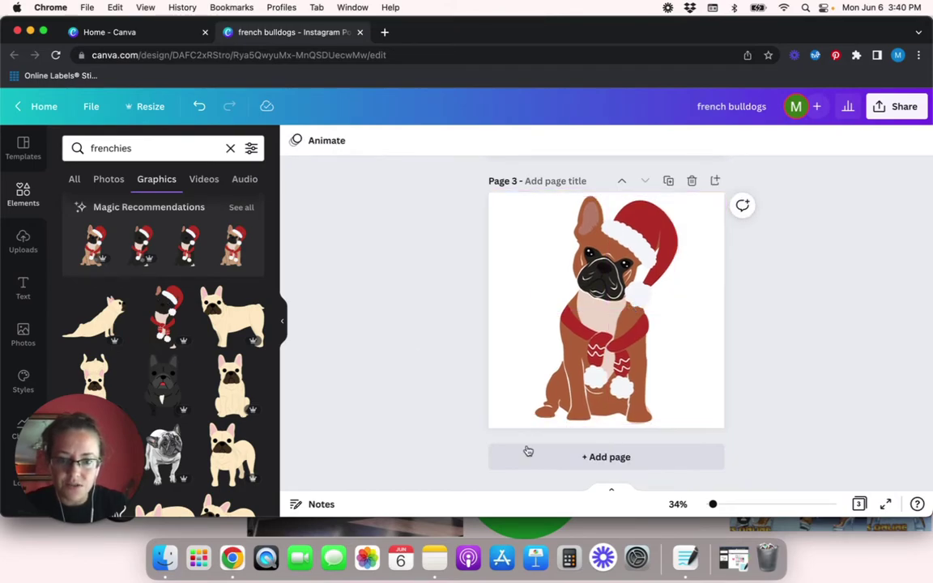
Add page 4 with the standing white French bulldog graphic with a brown face, enlarged to nearly full page height and centred.
left_click(531, 459)
scroll(186, 420, "down", 10)
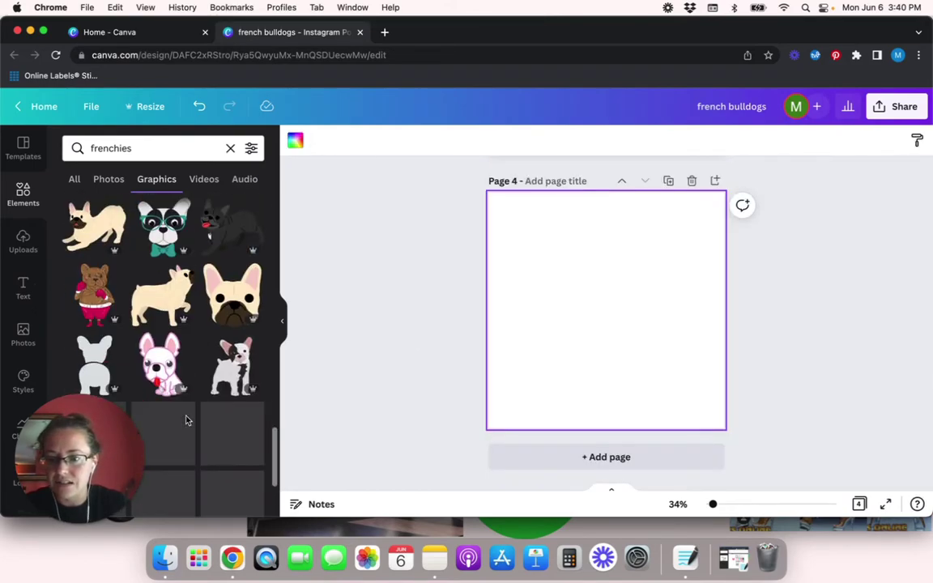
scroll(186, 420, "up", 5)
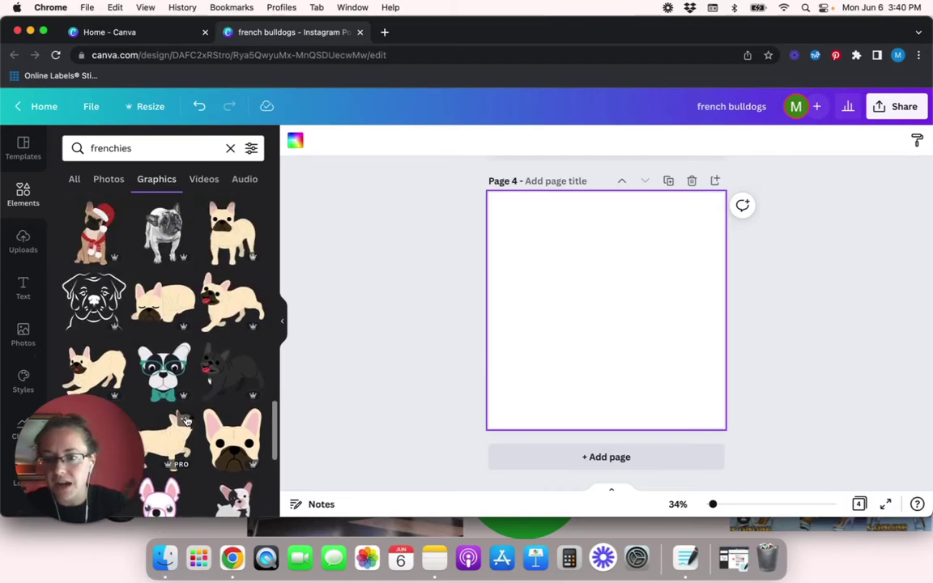
scroll(186, 420, "down", 5)
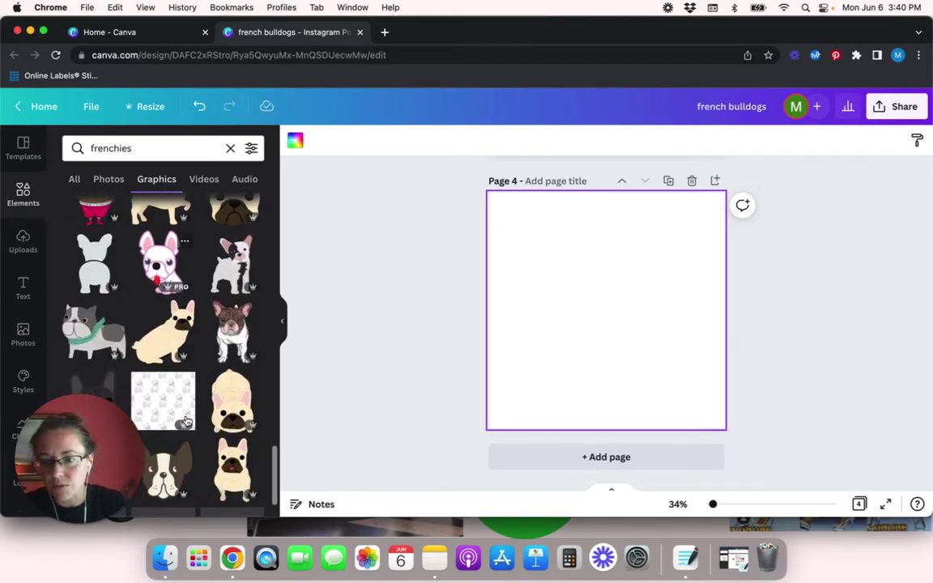
scroll(185, 420, "down", 2)
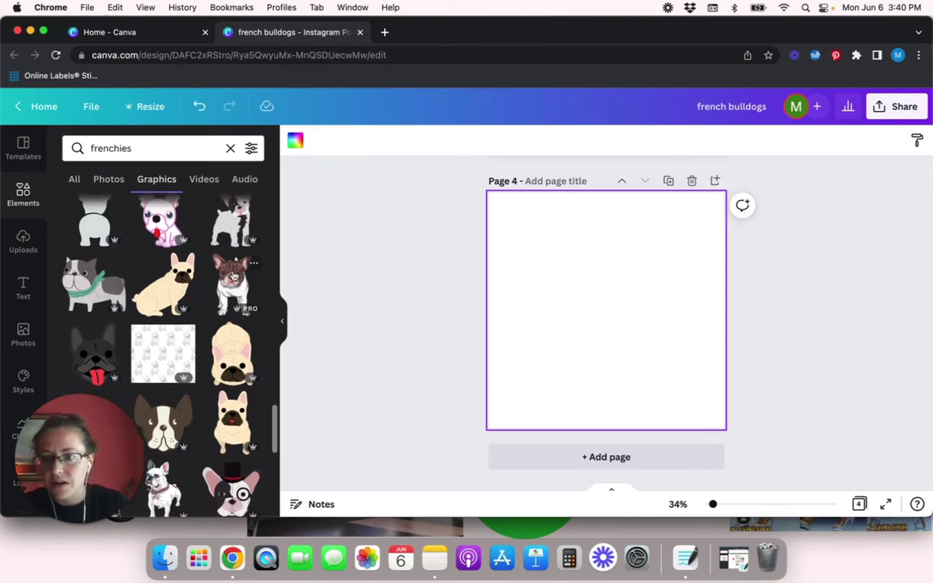
left_click(233, 277)
left_click_drag(575, 358, 504, 403)
left_click_drag(636, 264, 693, 214)
left_click_drag(583, 321, 585, 322)
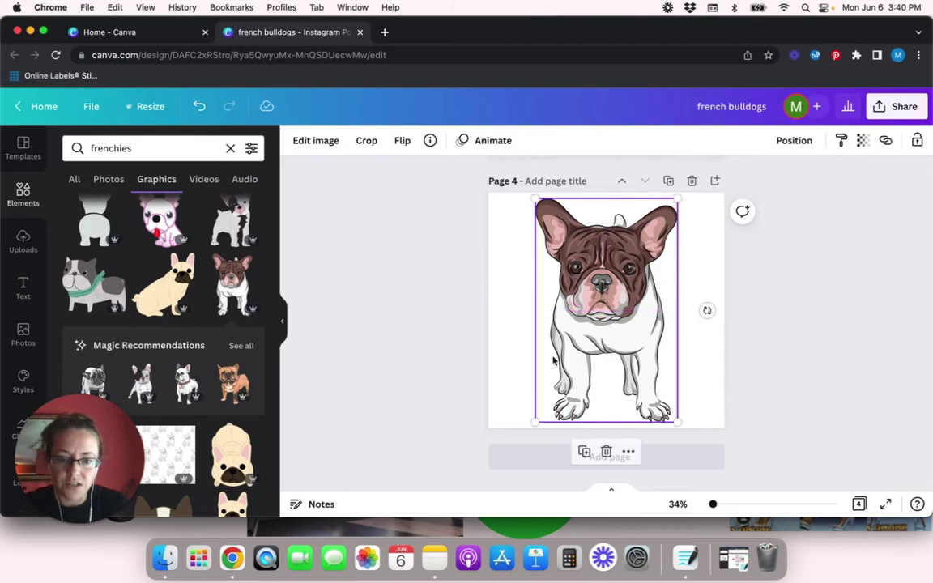
Add page 5 with the recommended orange-brown standing French bulldog graphic, enlarged to nearly fill the page and centred.
left_click(525, 458)
scroll(215, 373, "down", 3)
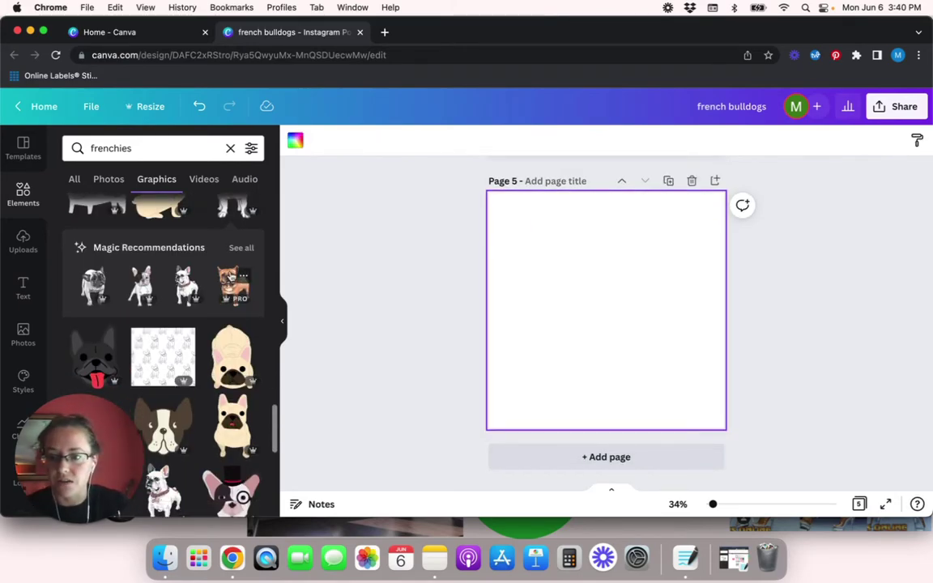
left_click(232, 277)
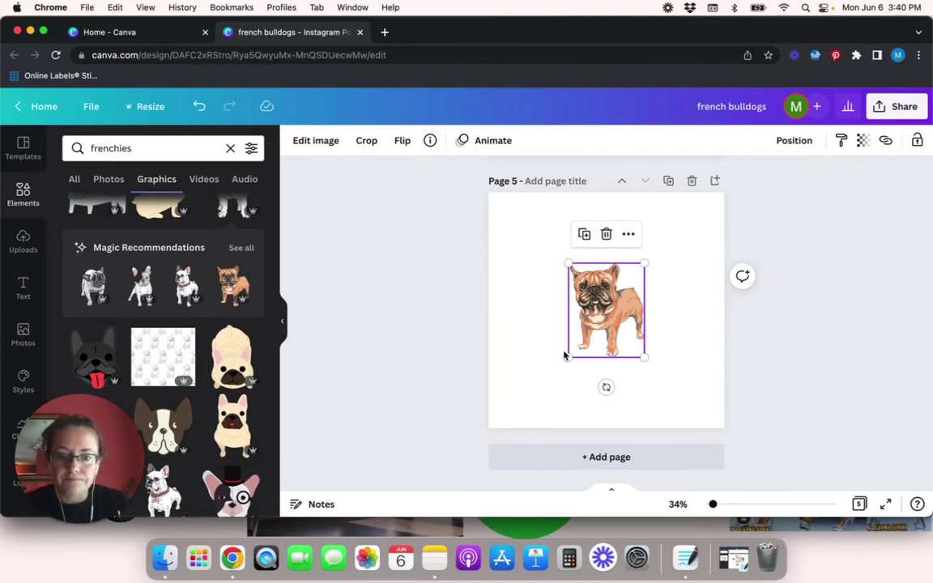
left_click_drag(567, 358, 496, 407)
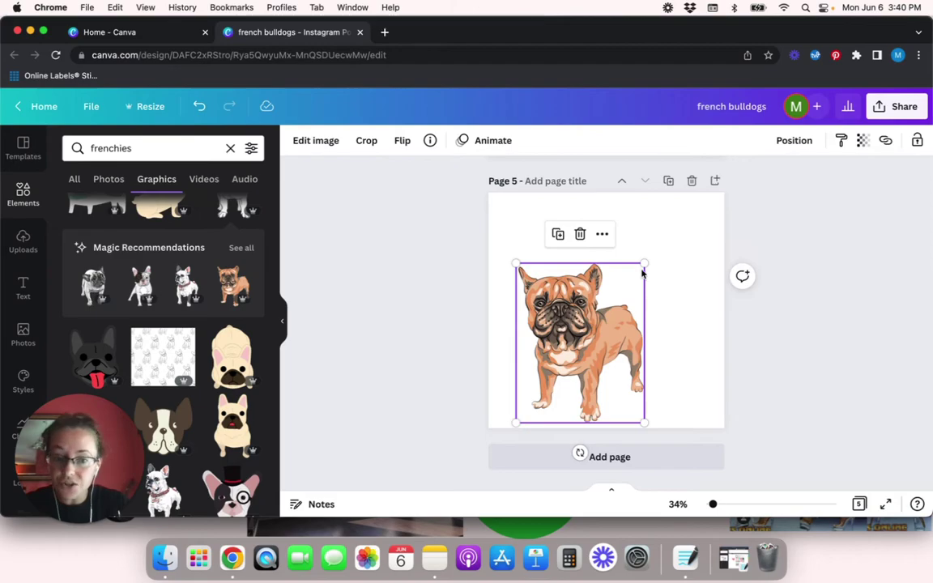
left_click_drag(645, 263, 694, 201)
left_click_drag(592, 316, 594, 315)
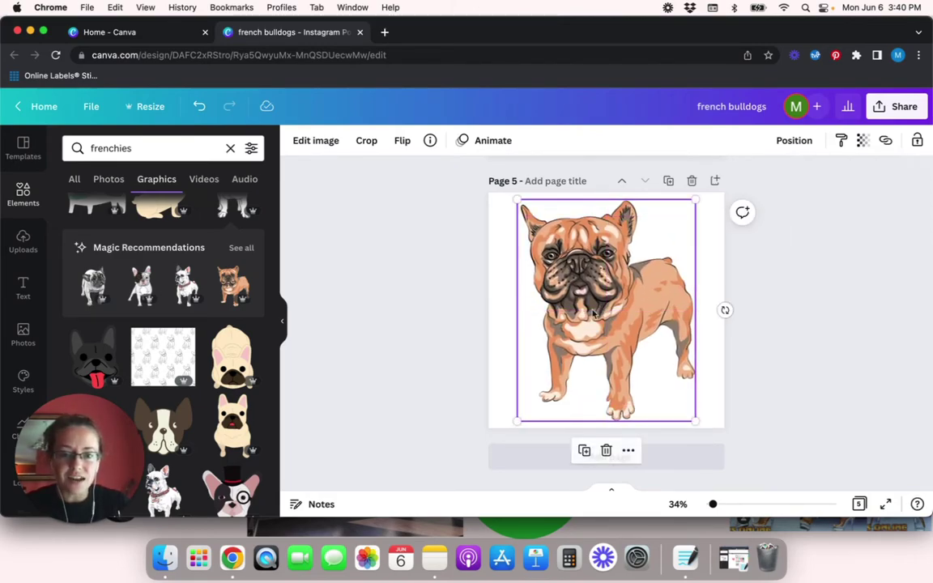
left_click(423, 350)
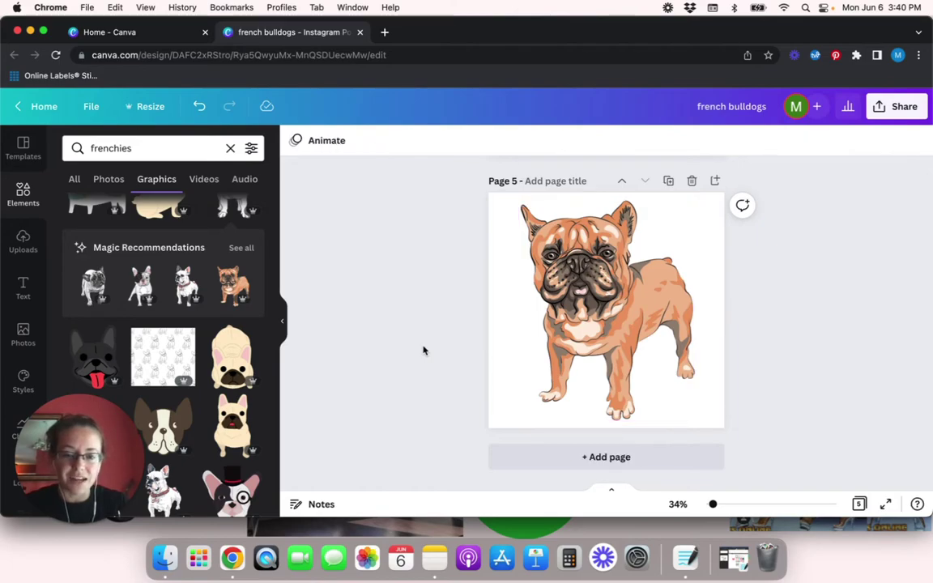
Hide the graphics search results and review all five sticker pages, returning to page 1.
left_click(285, 322)
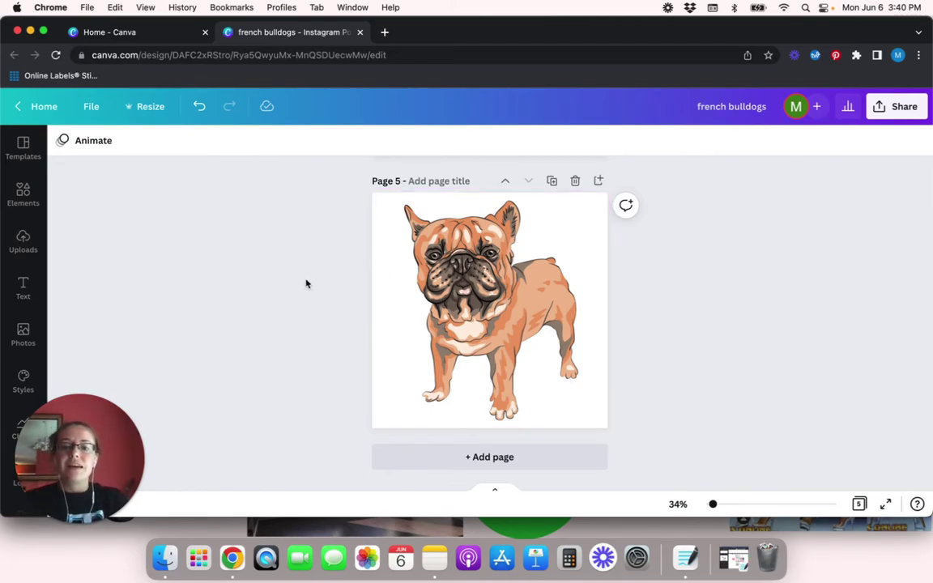
scroll(306, 284, "up", 15)
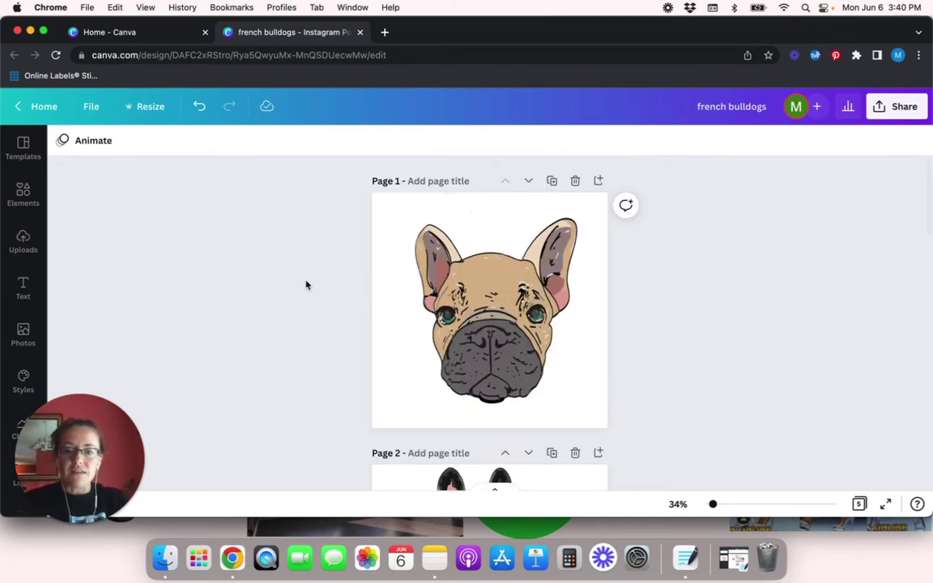
scroll(306, 284, "down", 2)
scroll(306, 284, "down", 12)
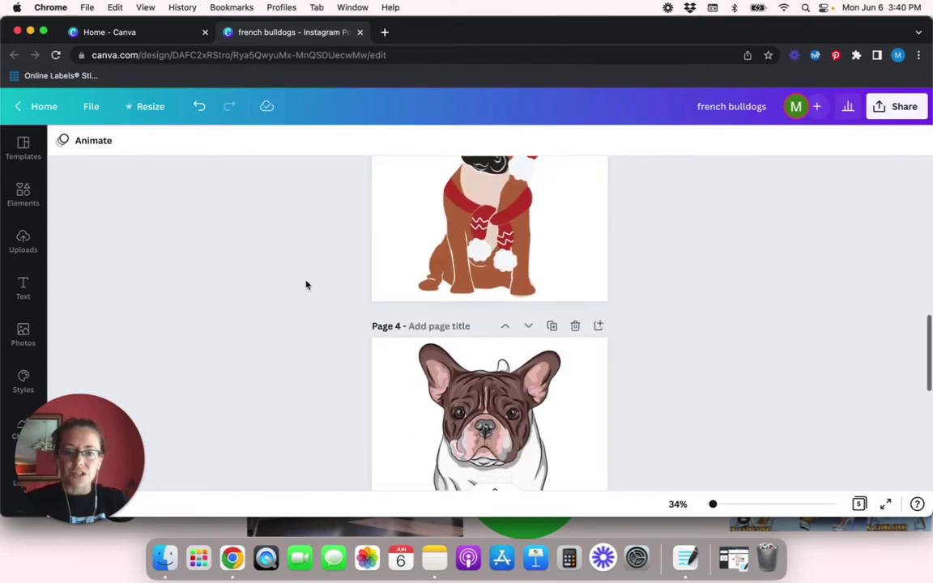
scroll(307, 284, "down", 3)
scroll(306, 285, "up", 15)
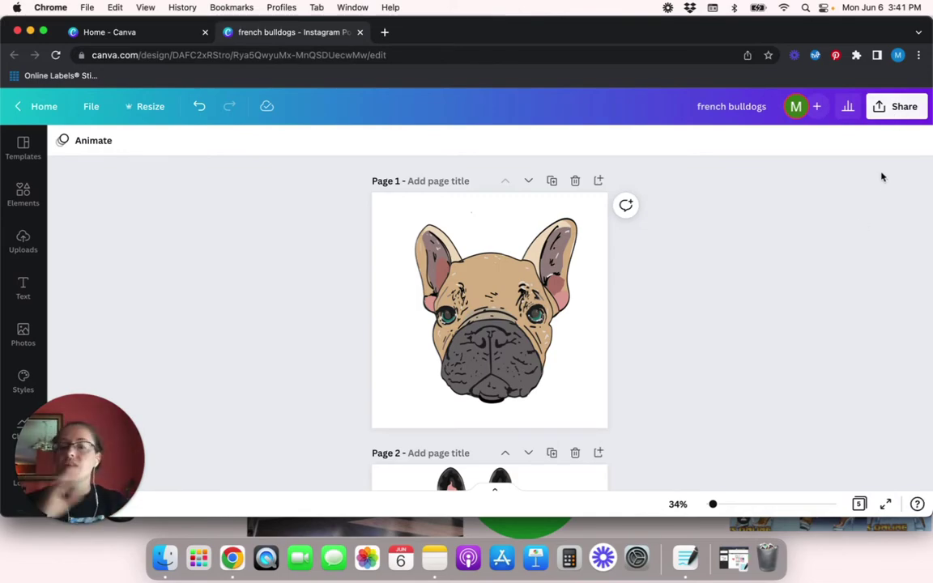
Download all five pages as PNG at size 1 with a transparent background.
left_click(889, 113)
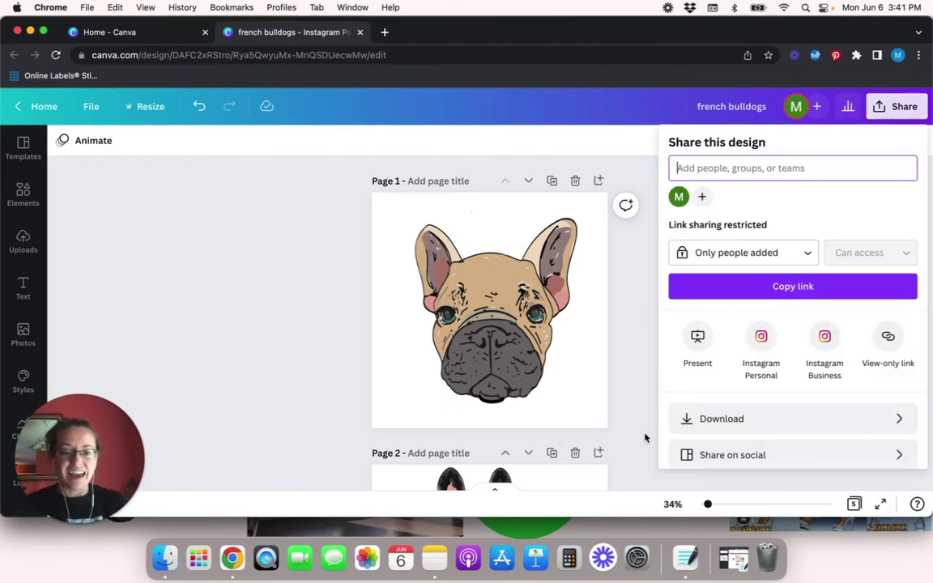
left_click(732, 419)
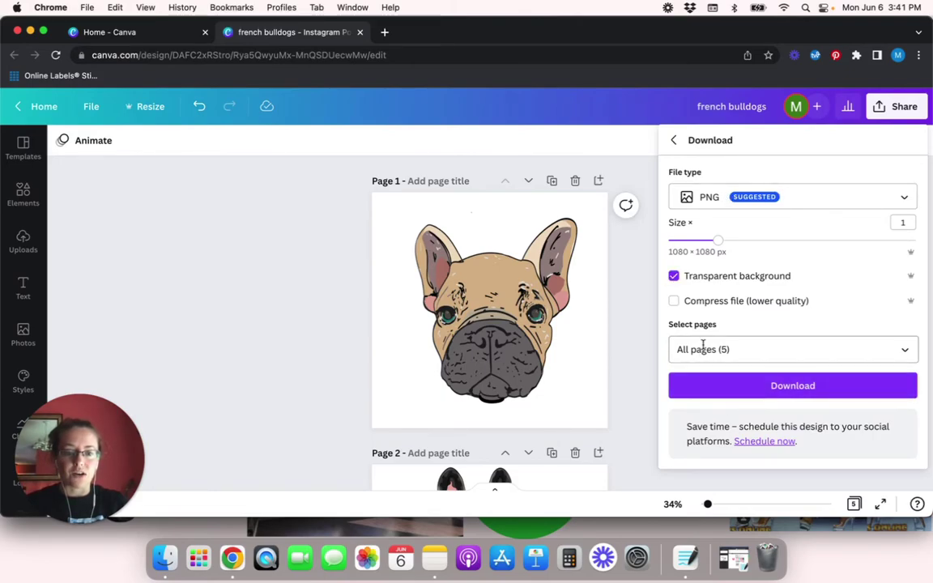
left_click(706, 386)
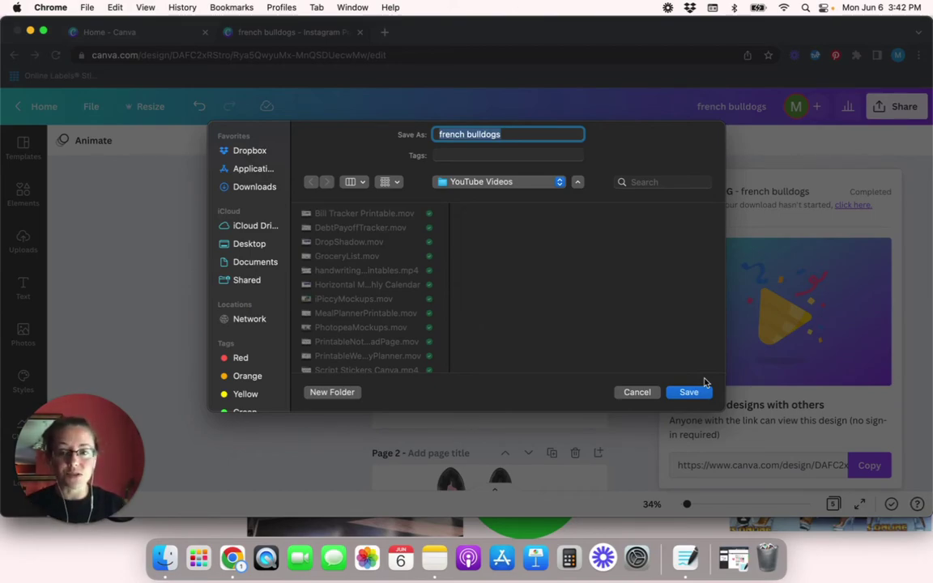
Save the download as "french bulldogs" in the Test Stuff folder in Dropbox.
left_click(237, 139)
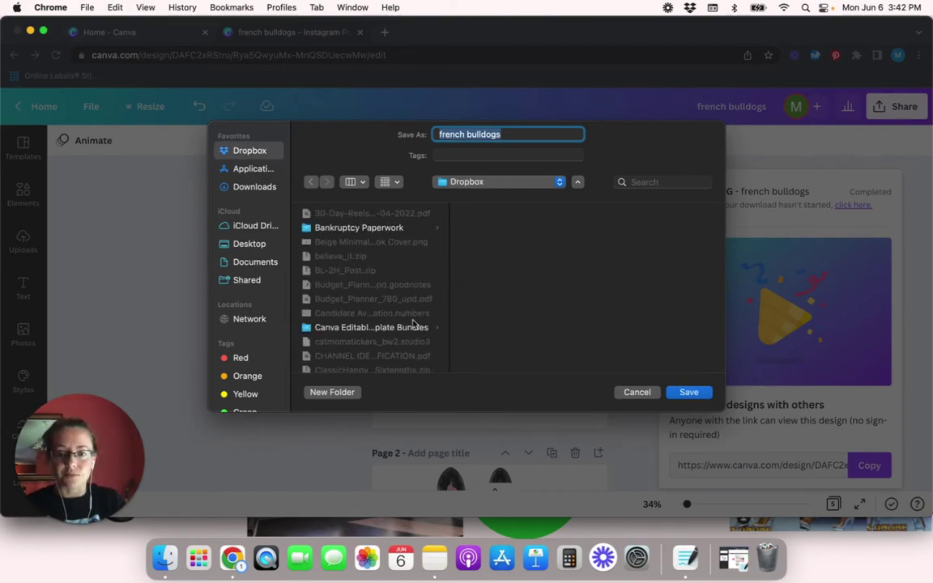
scroll(419, 316, "down", 15)
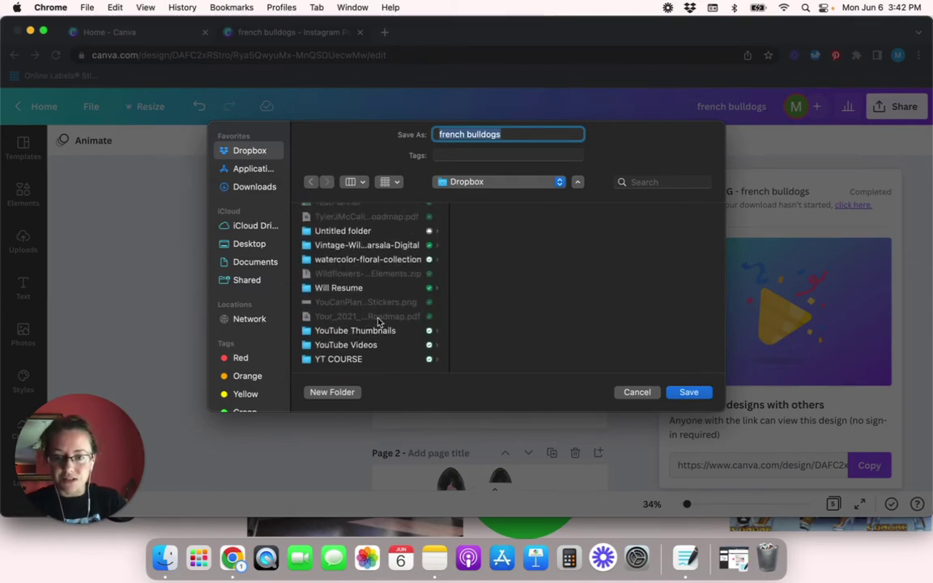
scroll(367, 265, "up", 5)
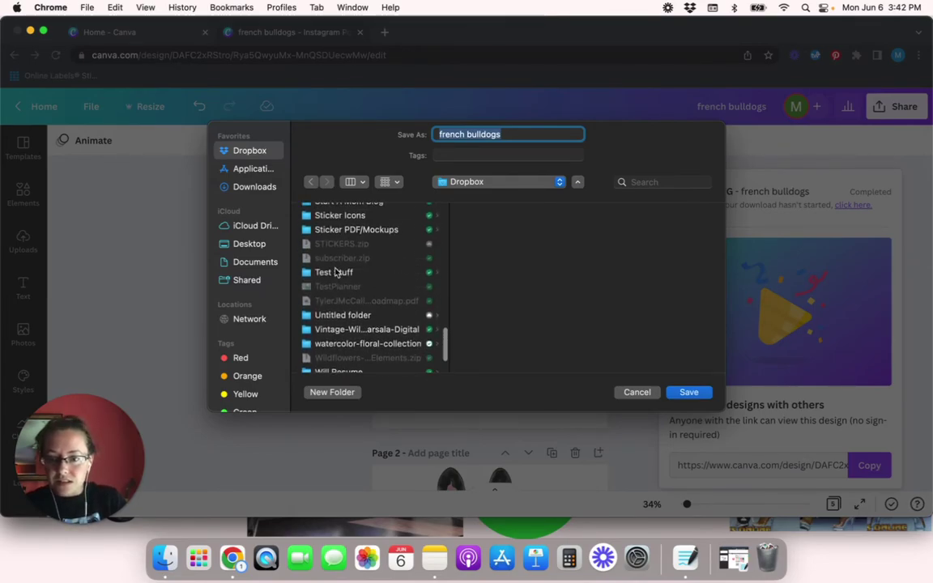
left_click(334, 272)
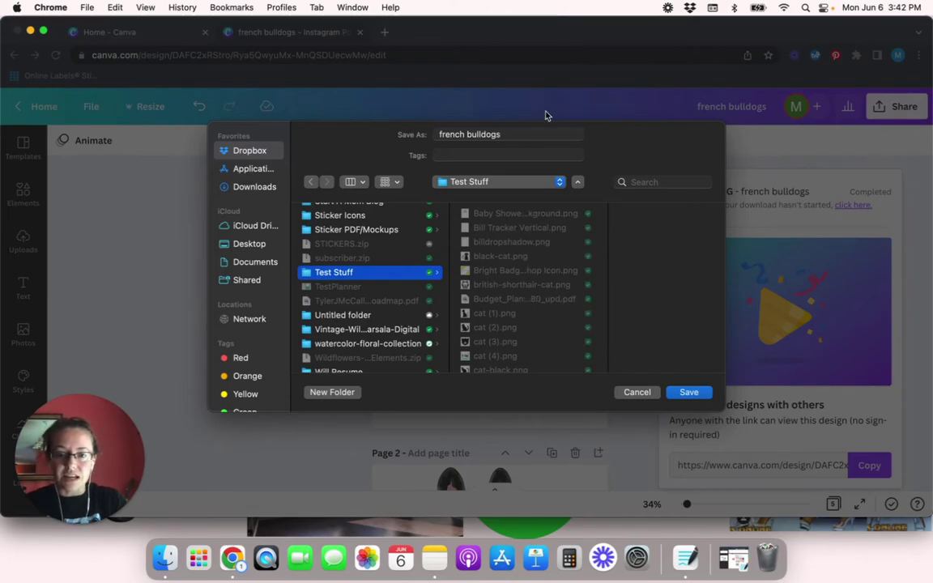
left_click(690, 392)
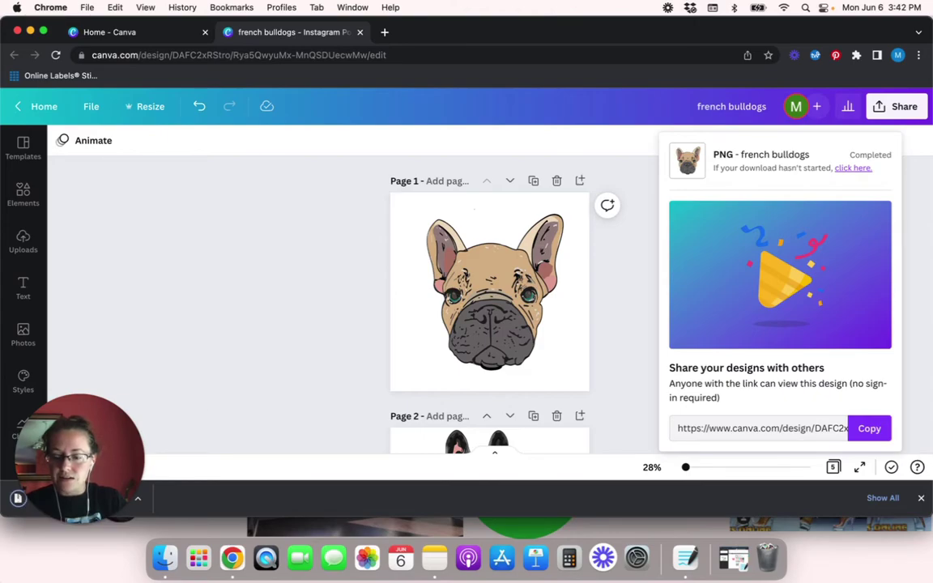
left_click_drag(61, 424, 61, 261)
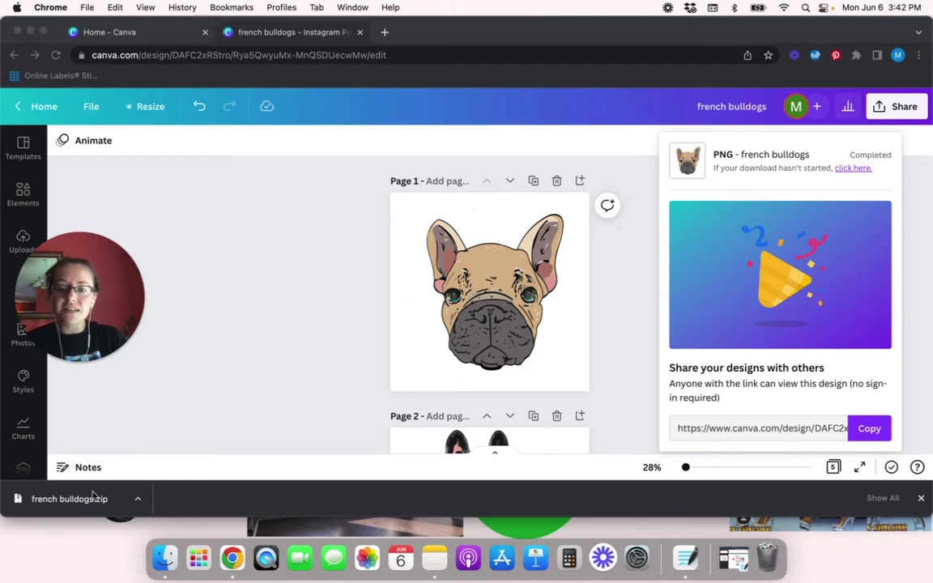
Extract the downloaded french bulldogs.zip, open the resulting folder of PNGs, and minimize its window.
left_click(69, 508)
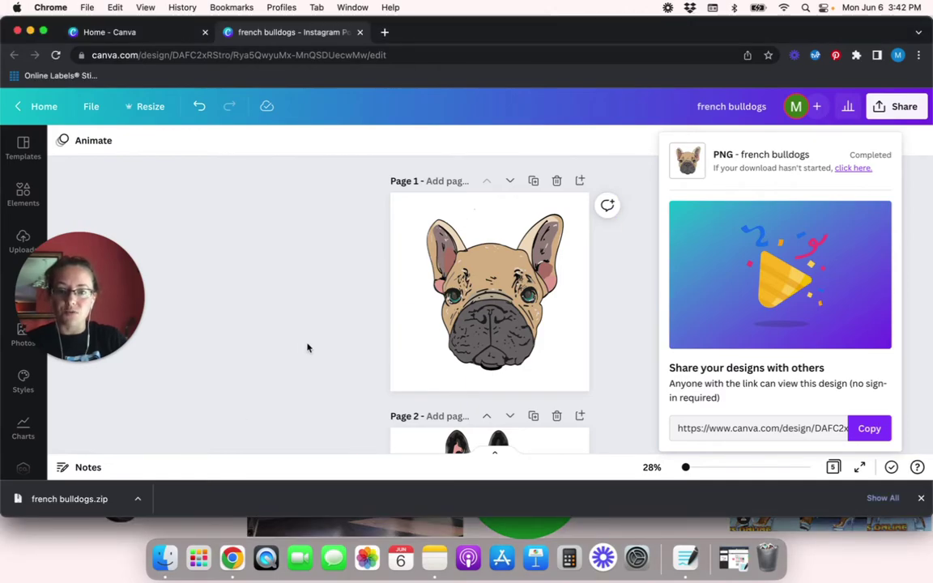
left_click(63, 500)
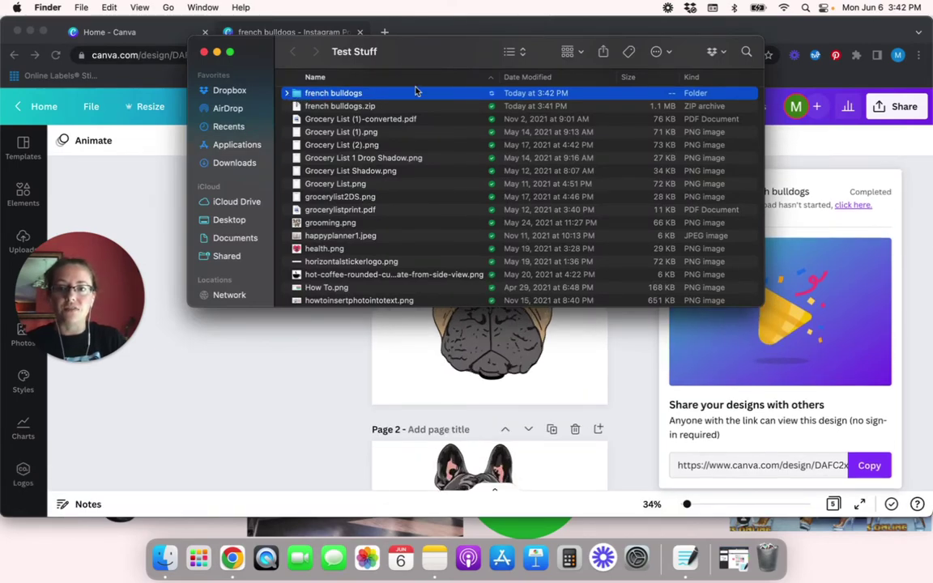
double_click(405, 96)
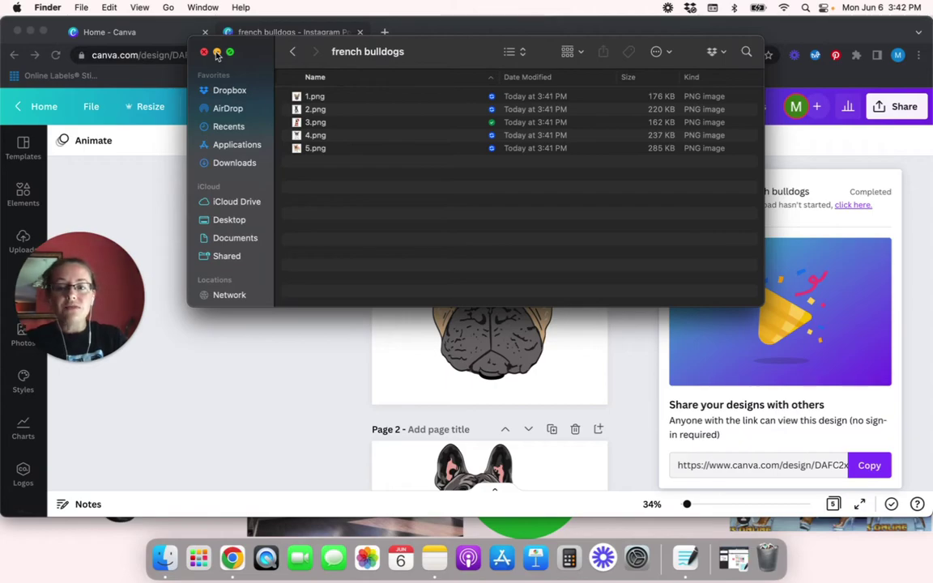
left_click(217, 52)
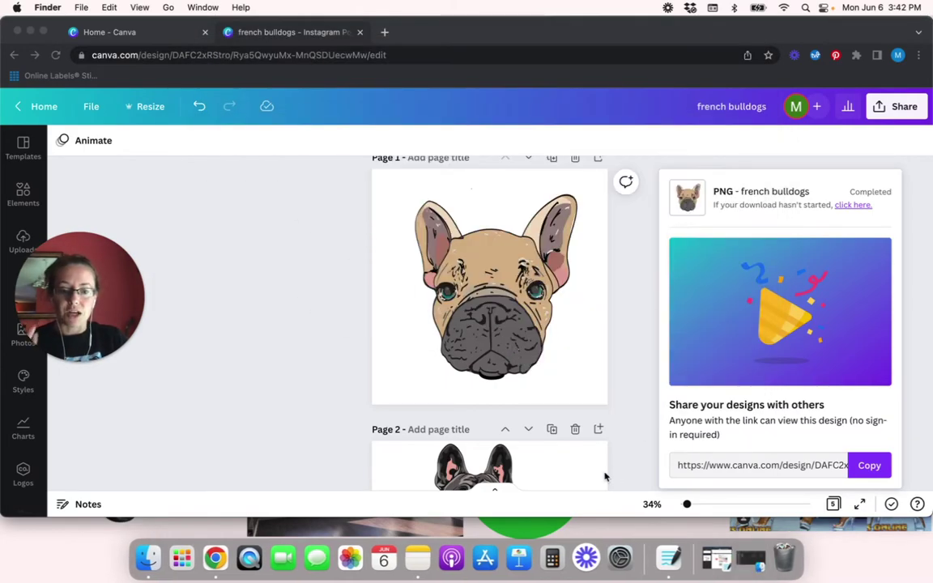
Switch to GoodNotes, close the budget planner and sticks (1) documents, and return to the start of the Documents library.
left_click(722, 561)
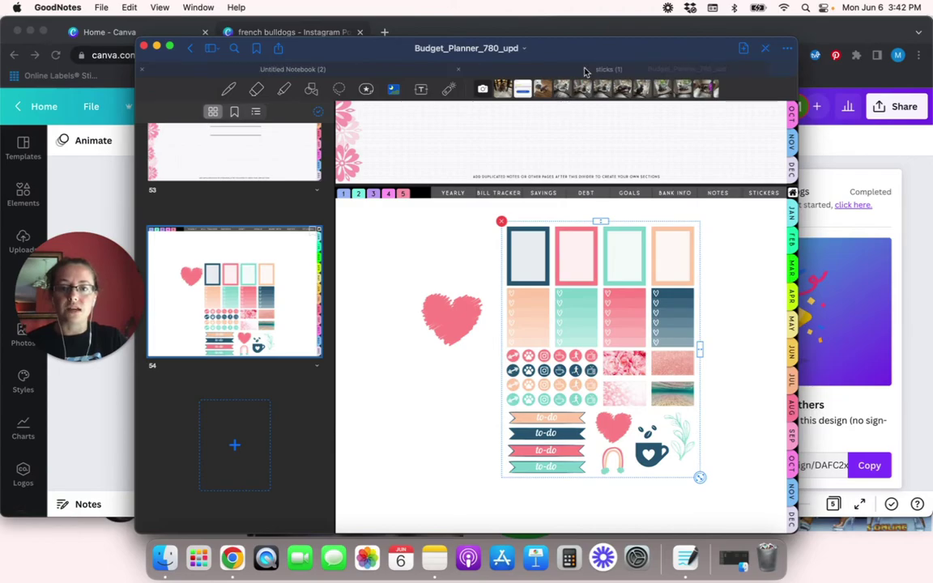
left_click(421, 69)
left_click(437, 66)
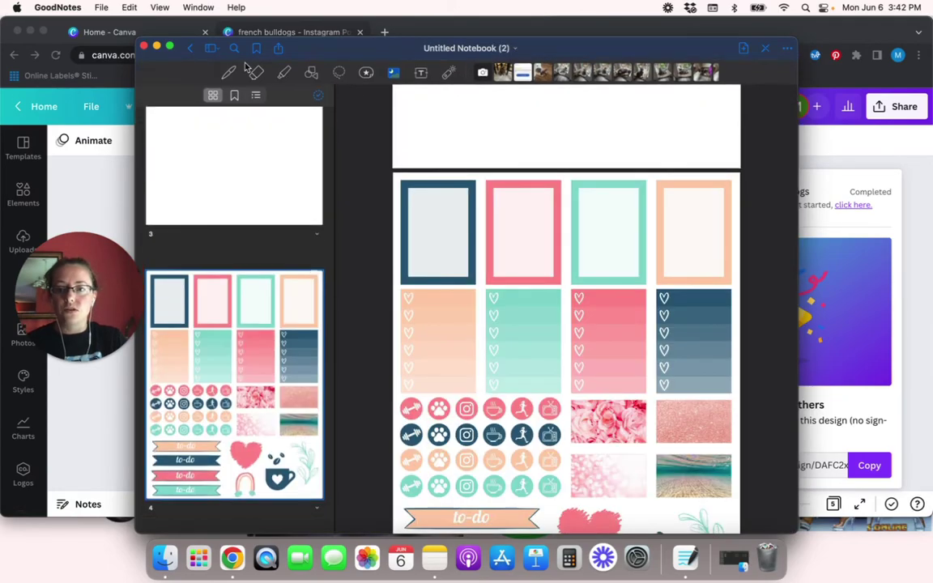
left_click(190, 49)
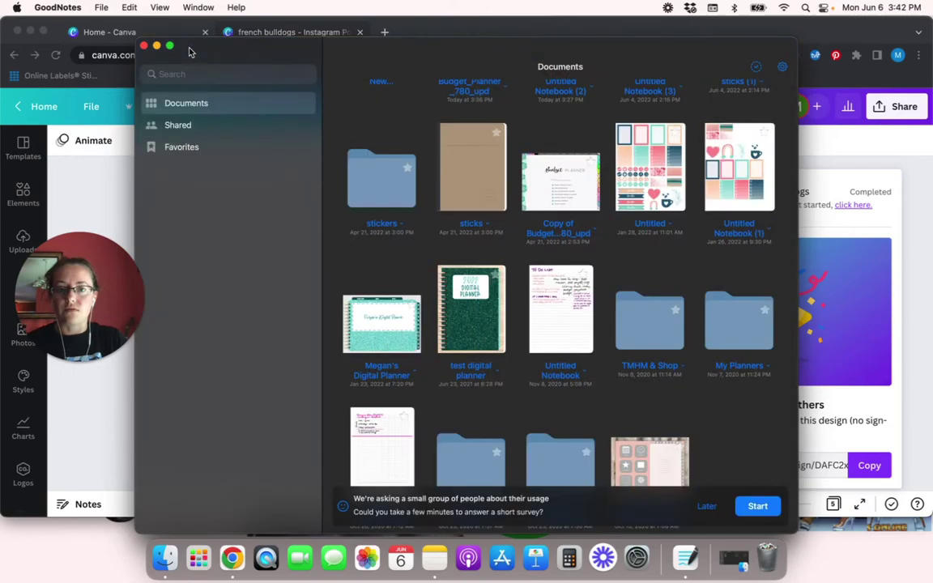
scroll(437, 256, "up", 3)
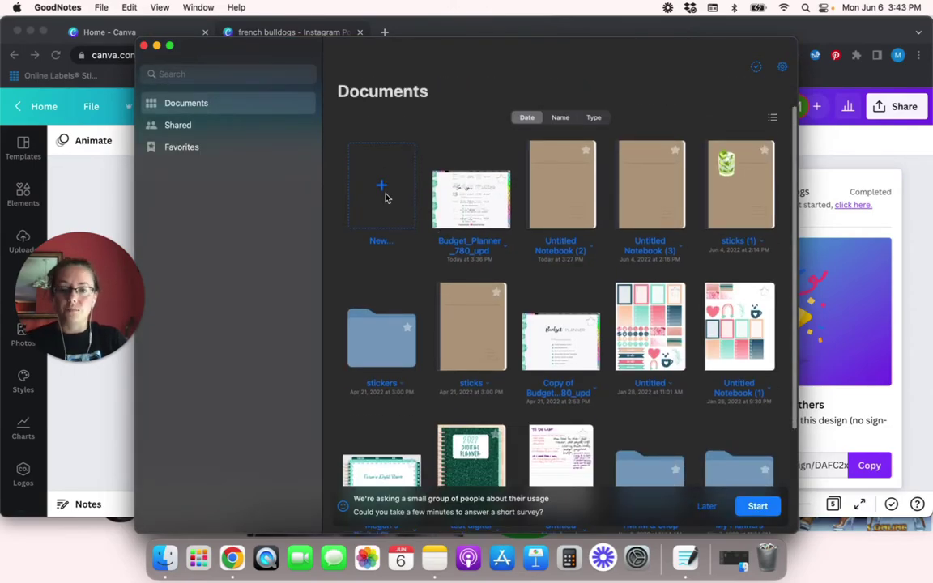
Create a portrait notebook titled "French Stickers" with the Simple Black cover and Blank white paper.
left_click(384, 196)
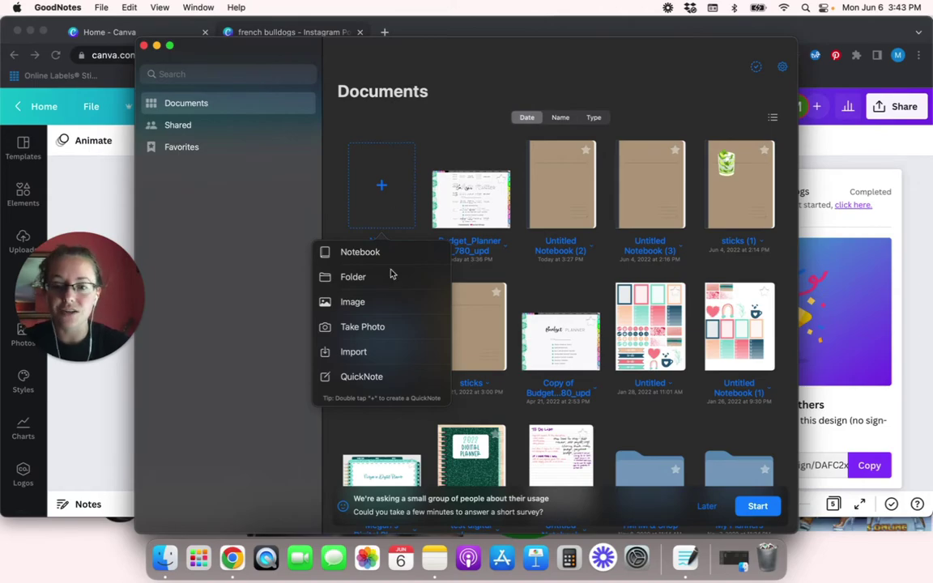
left_click(387, 254)
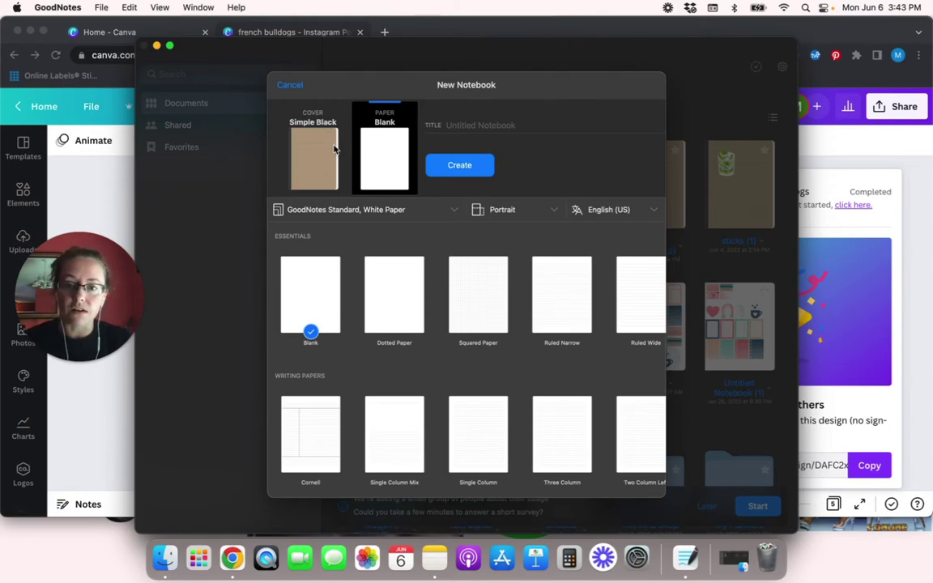
left_click(478, 122)
type("F")
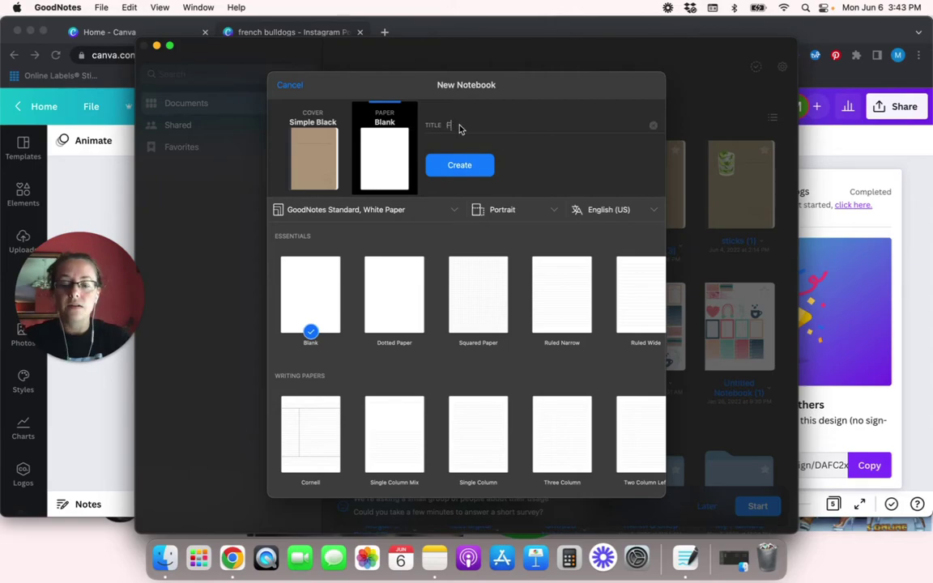
type("renchie")
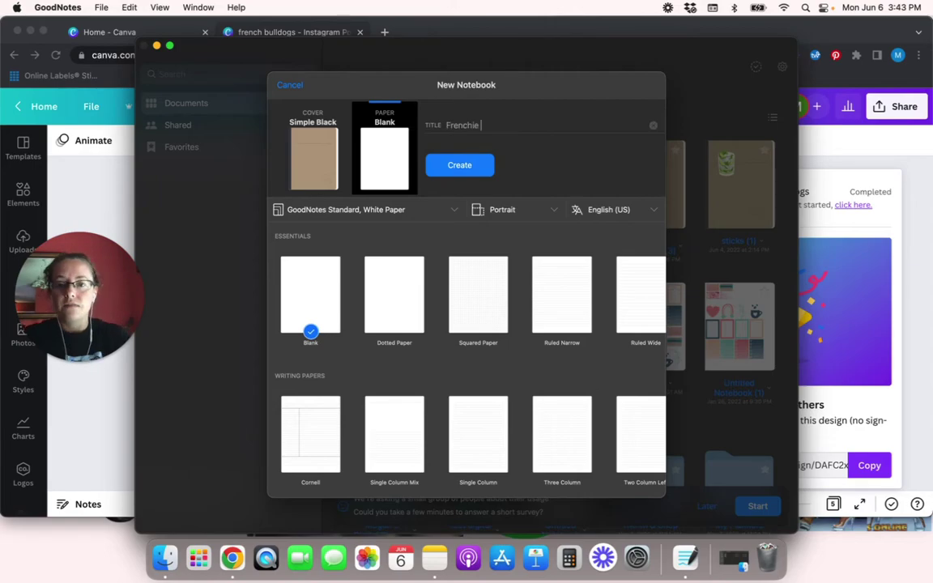
key("BackSpace")
key("BackSpace")
key("BackSpace")
type("Stickers")
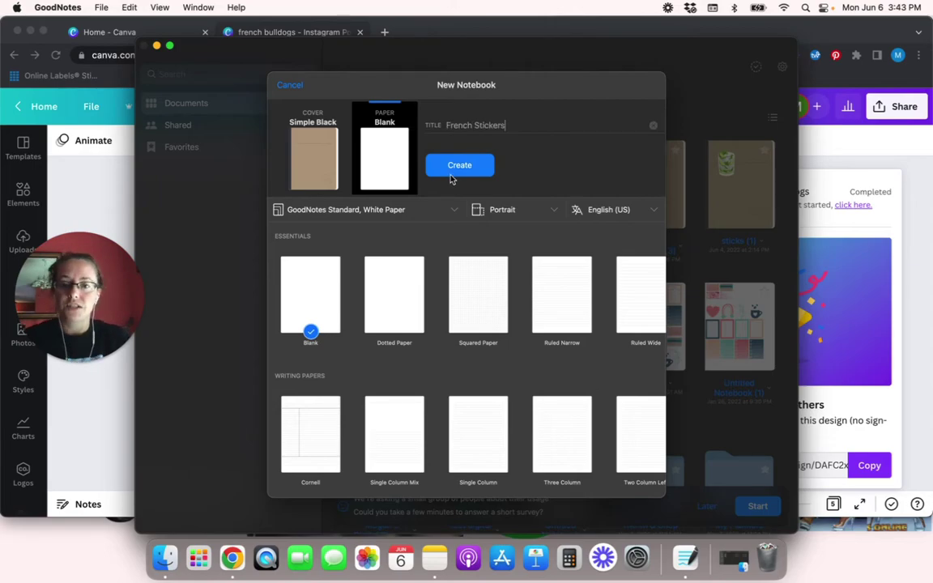
left_click(451, 169)
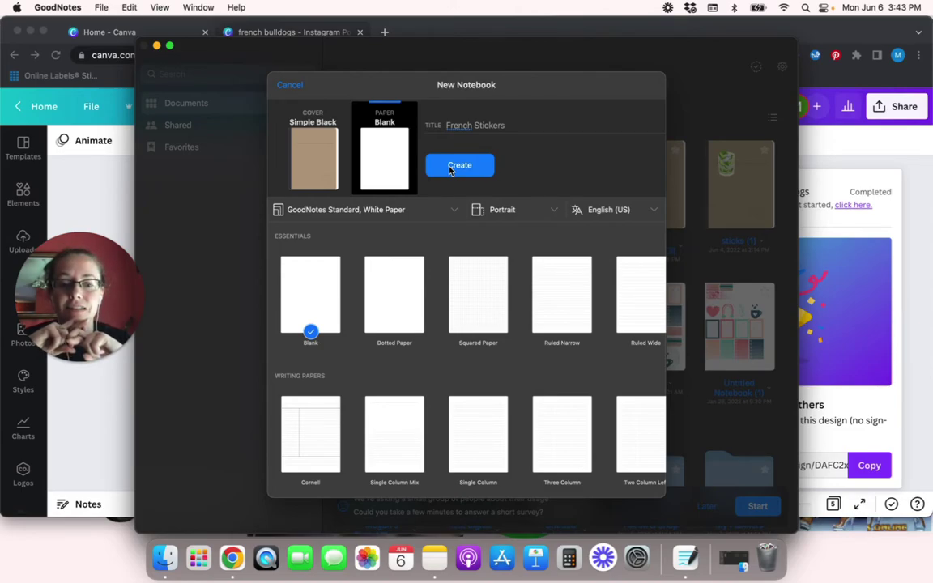
left_click(476, 174)
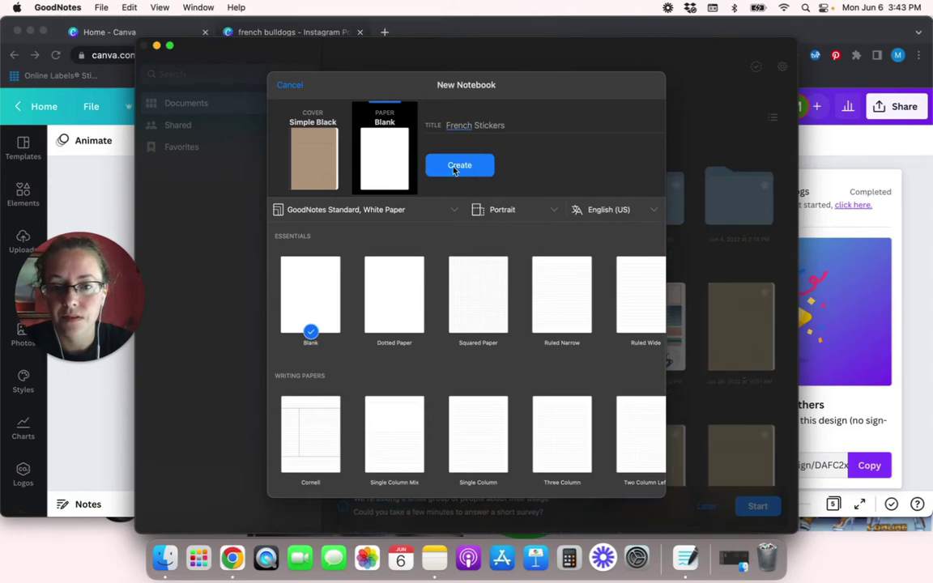
left_click(456, 166)
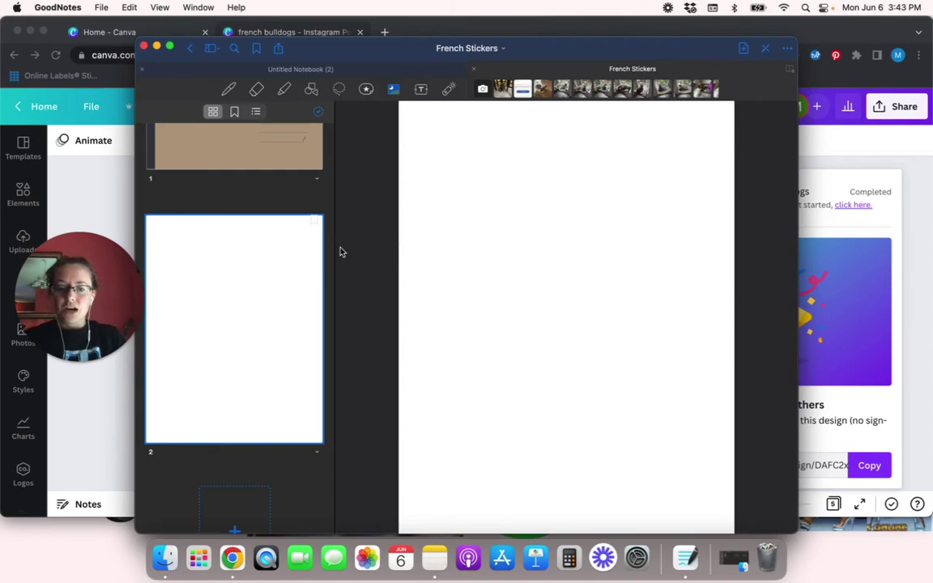
scroll(293, 235, "up", 3)
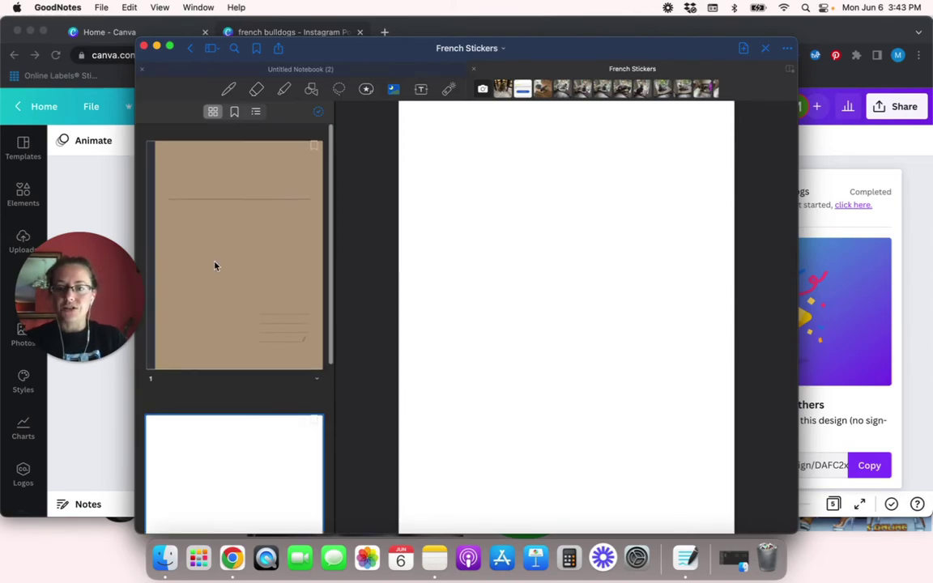
scroll(241, 375, "down", 5)
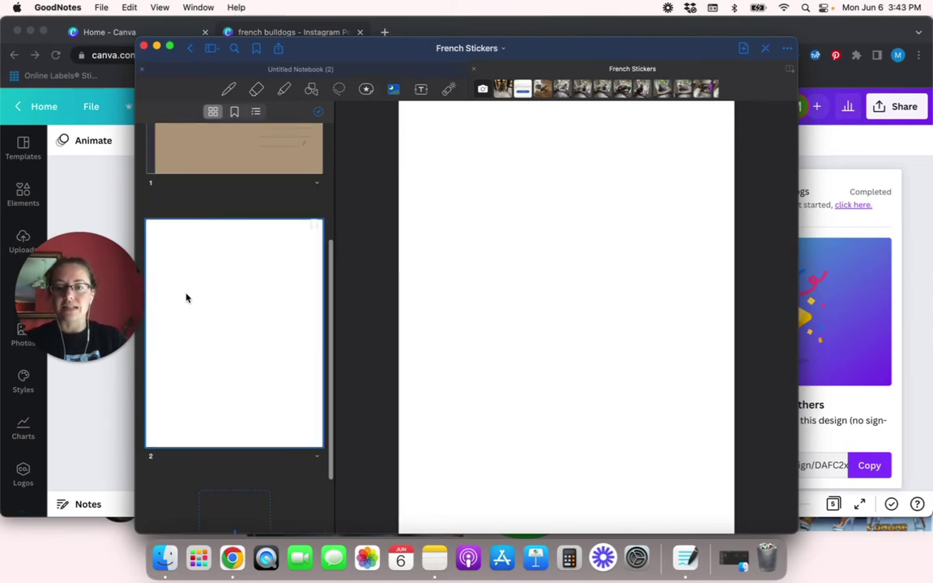
scroll(374, 320, "up", 2)
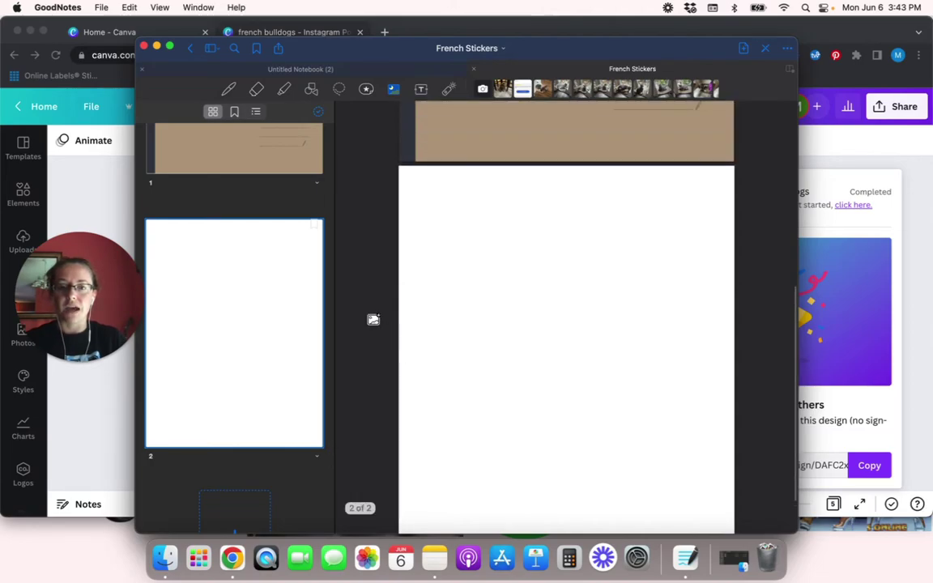
scroll(374, 320, "down", 2)
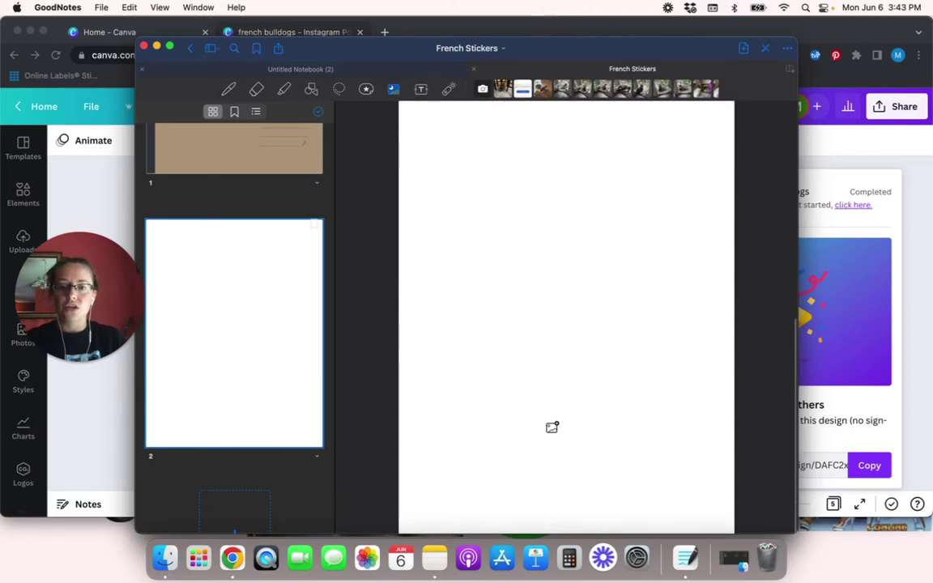
Try to insert all five files, 1.png to 5.png, from the french bulldogs folder together onto the blank notebook page.
left_click(726, 560)
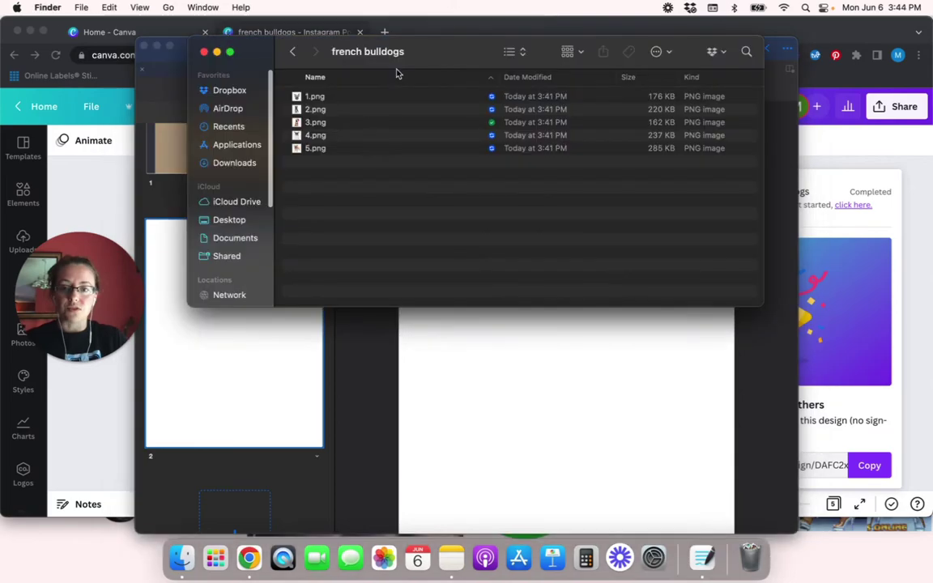
left_click(346, 98)
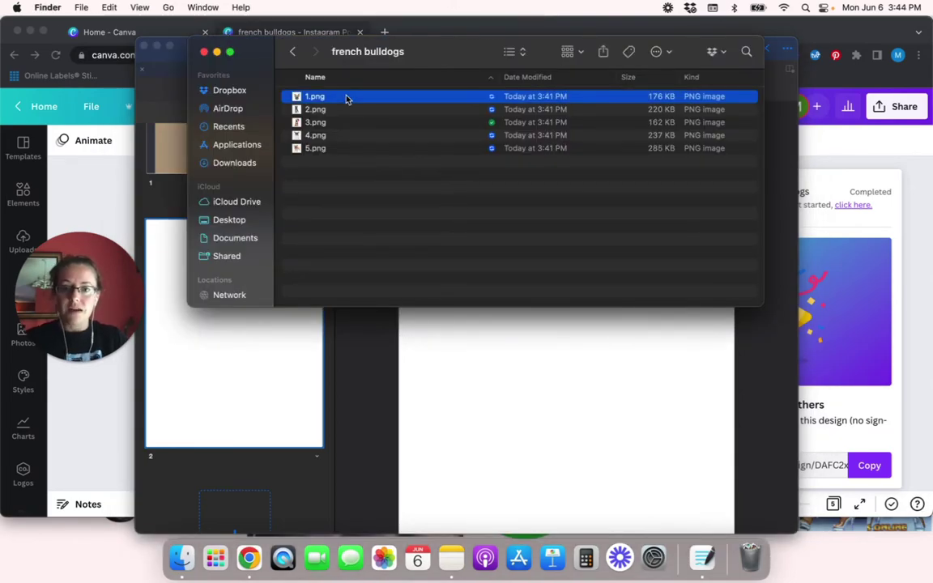
left_click(335, 112, "shift")
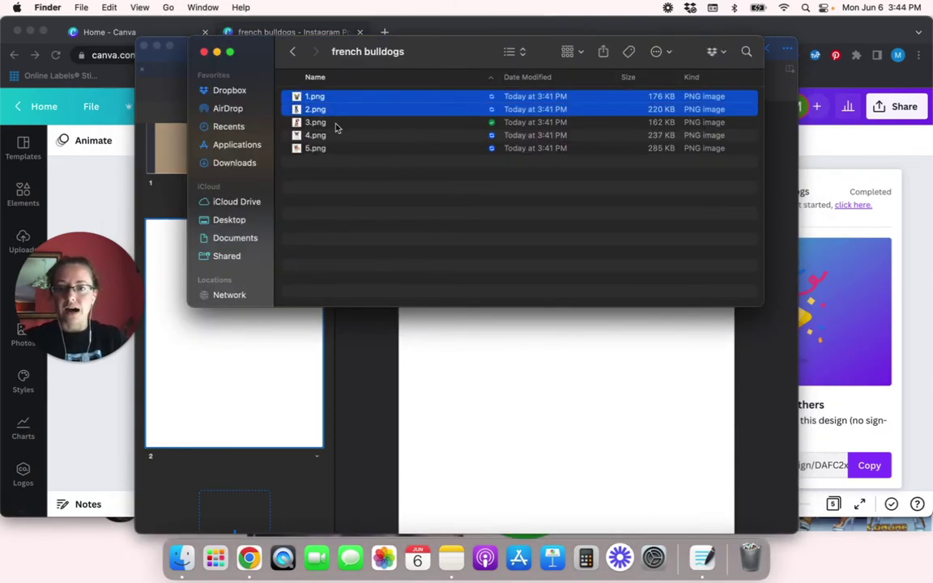
left_click(337, 122, "shift")
left_click(340, 135, "shift")
left_click(341, 149, "shift")
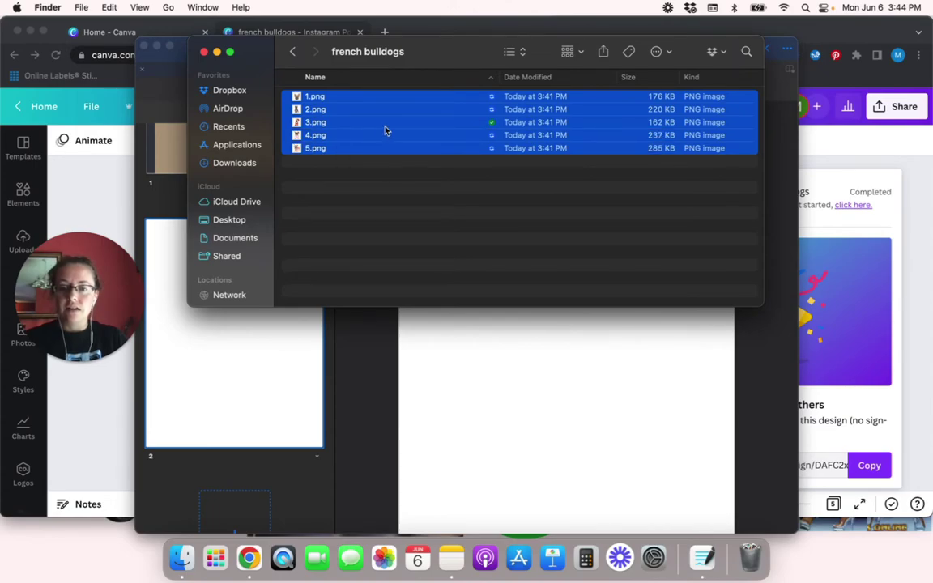
left_click_drag(386, 130, 514, 369)
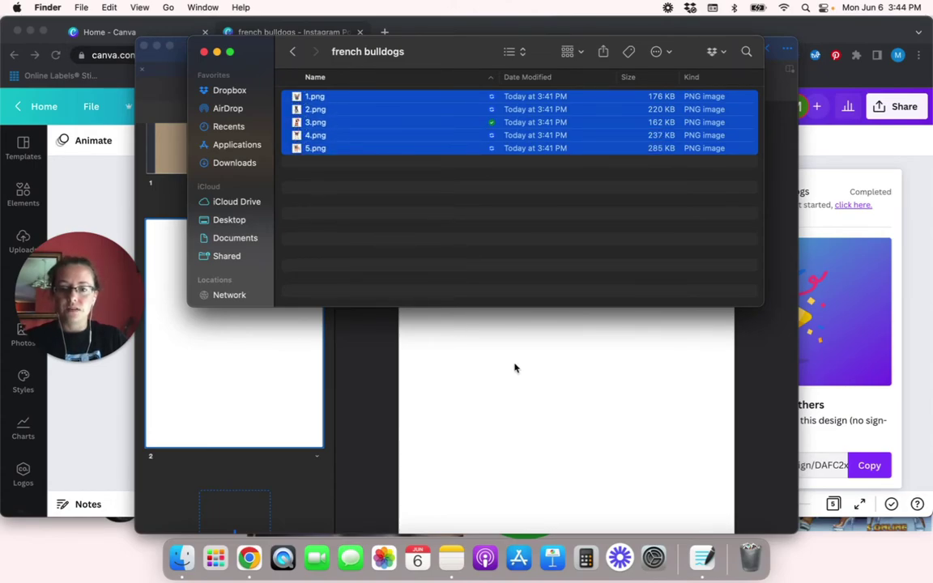
left_click(216, 52)
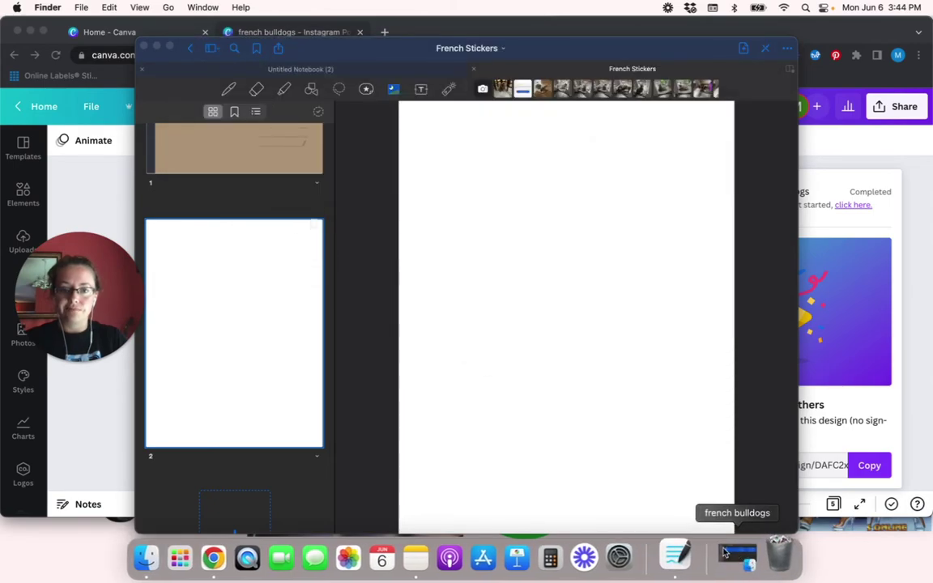
left_click(725, 554)
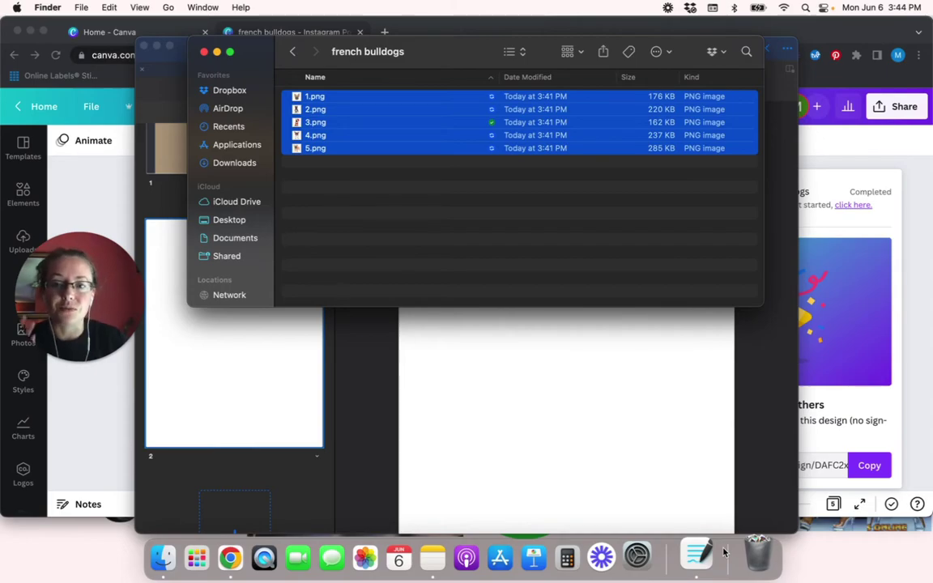
left_click(216, 53)
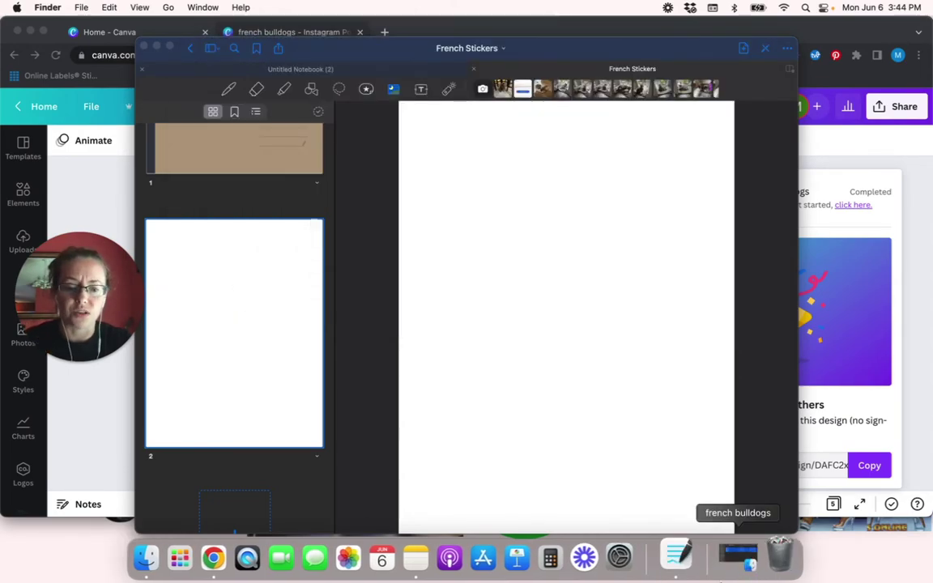
Insert 1.png on the blank notebook page, shrink it to about a quarter of the page width, and place it in the page's upper-left corner.
left_click(738, 556)
left_click(370, 99)
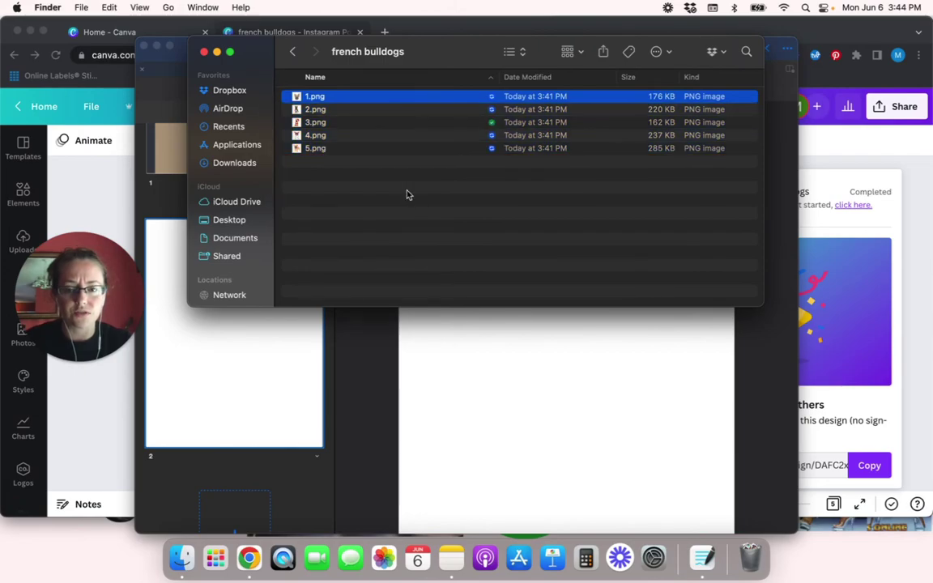
left_click_drag(388, 123, 517, 388)
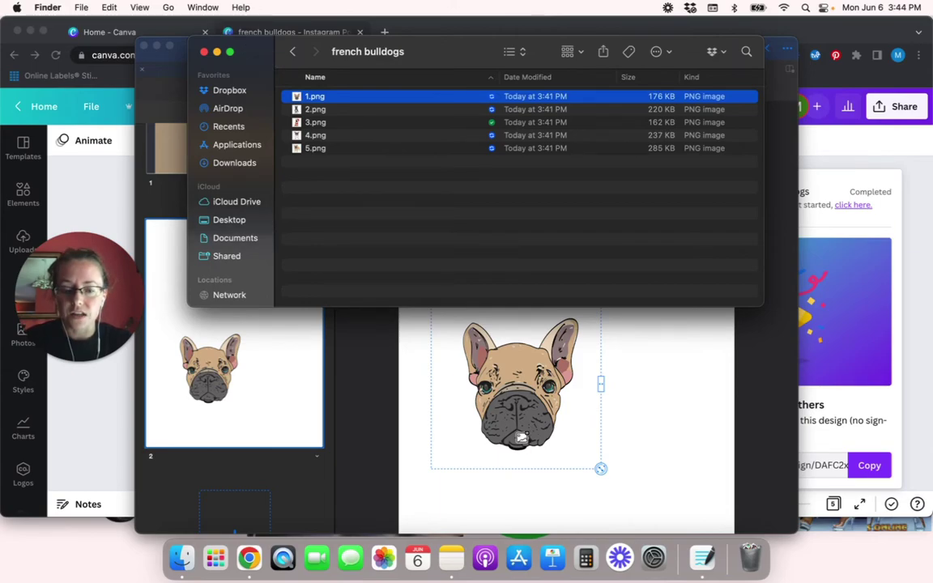
left_click(362, 403)
left_click_drag(520, 408, 508, 251)
left_click_drag(590, 311, 549, 271)
left_click_drag(464, 225, 428, 166)
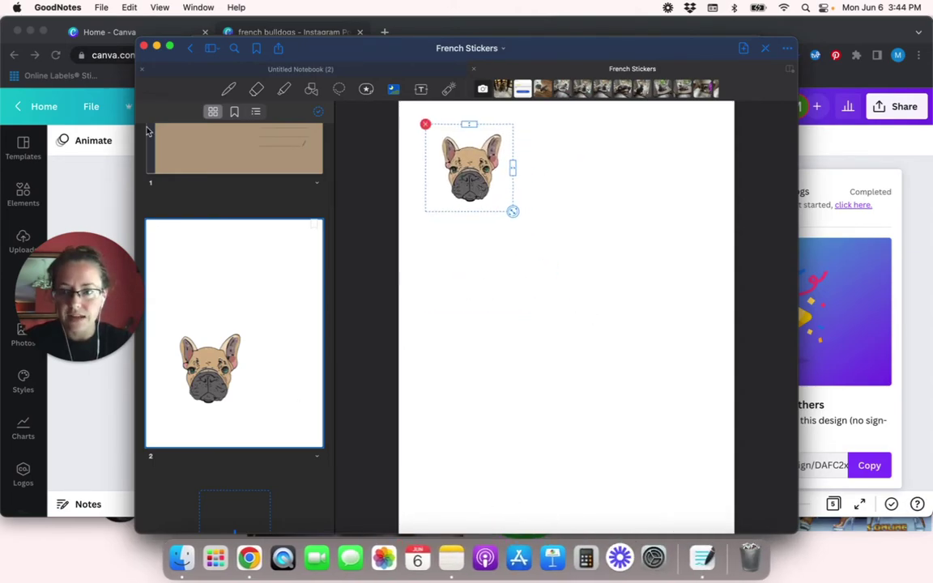
Insert 2.png from the french bulldogs folder on the notebook page, shrink it to about a third of the page width, and place it right of the dog head.
left_click(181, 556)
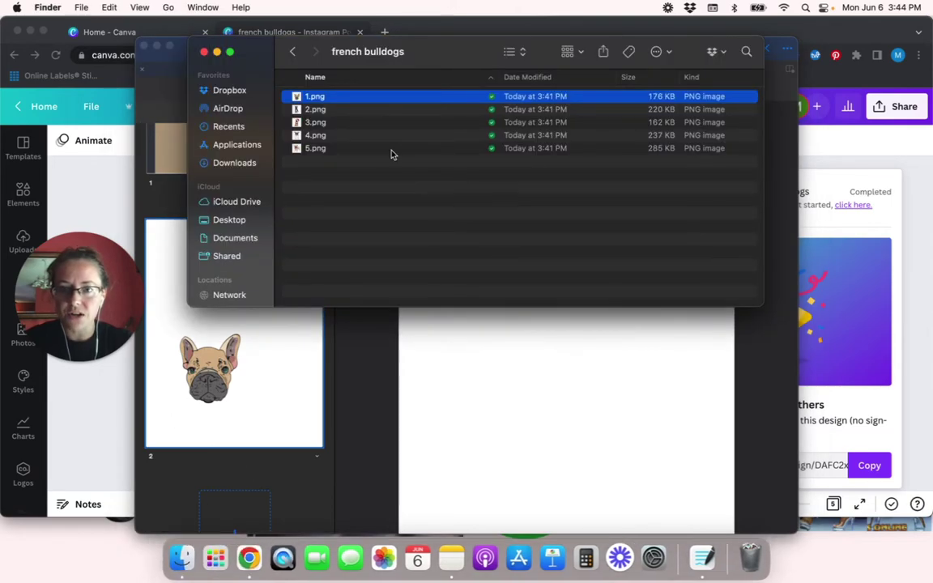
left_click(365, 116)
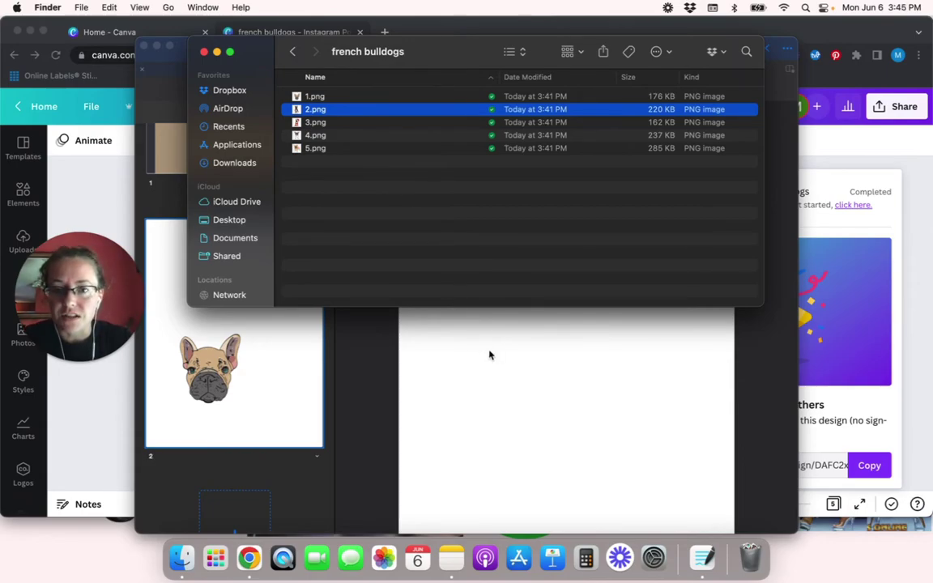
left_click_drag(348, 114, 506, 387)
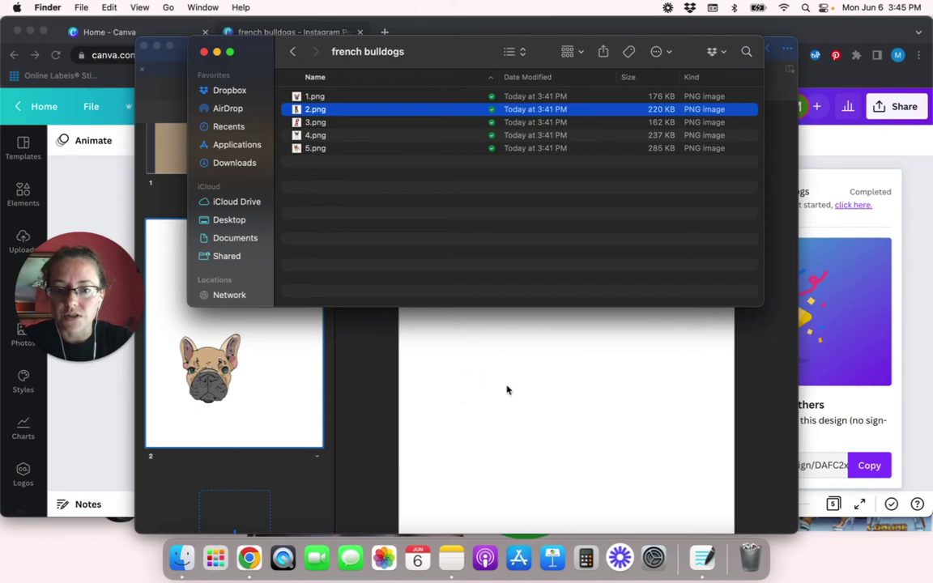
left_click(216, 52)
left_click(589, 474)
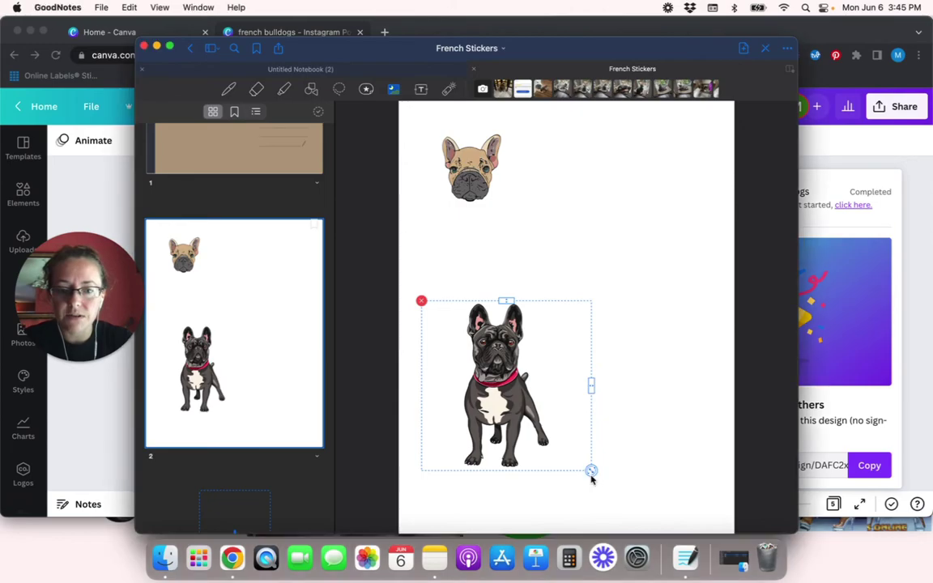
left_click_drag(565, 451, 558, 444)
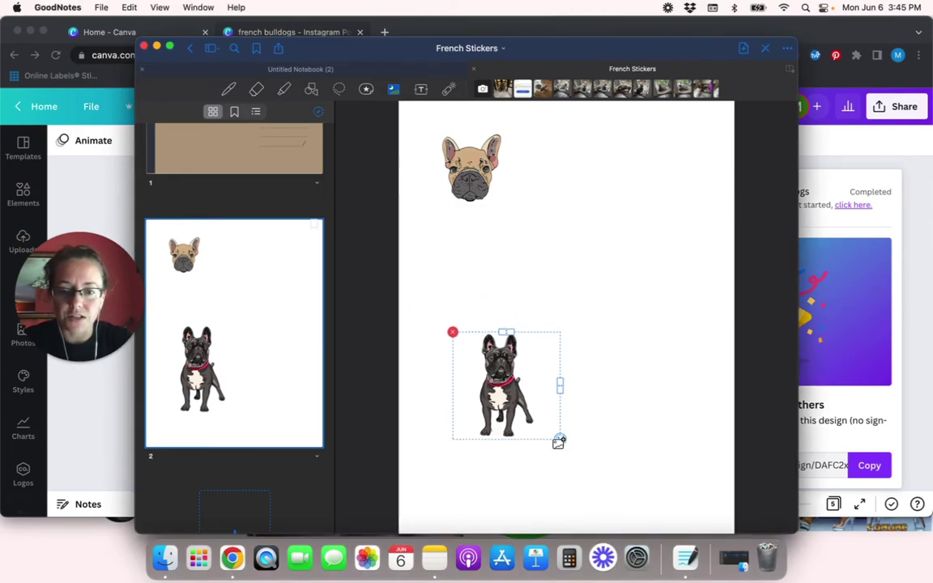
left_click_drag(504, 375, 589, 169)
Insert 3.png on the notebook page, shrink it to just over a quarter of the page width, and place it below the tan dog head.
left_click(738, 567)
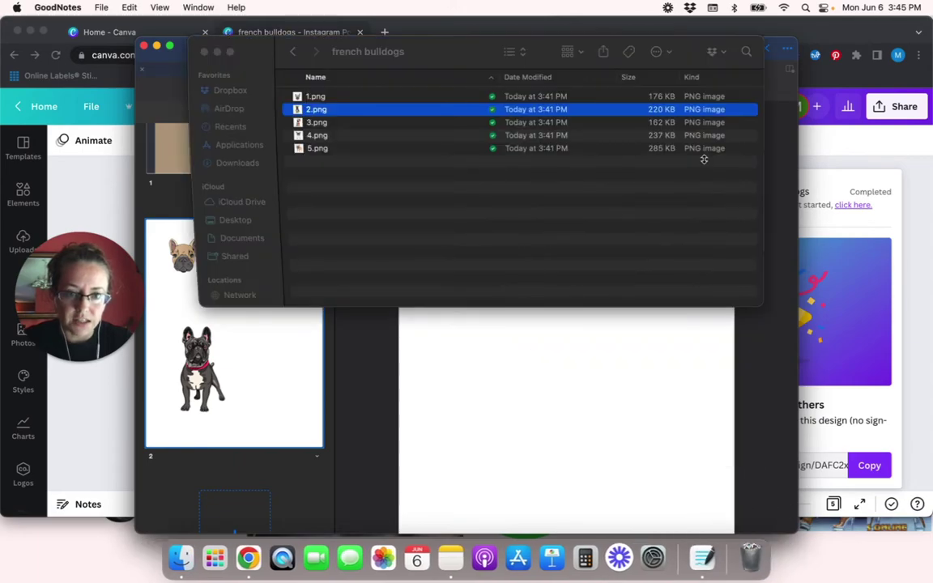
left_click(376, 123)
left_click_drag(377, 123, 474, 416)
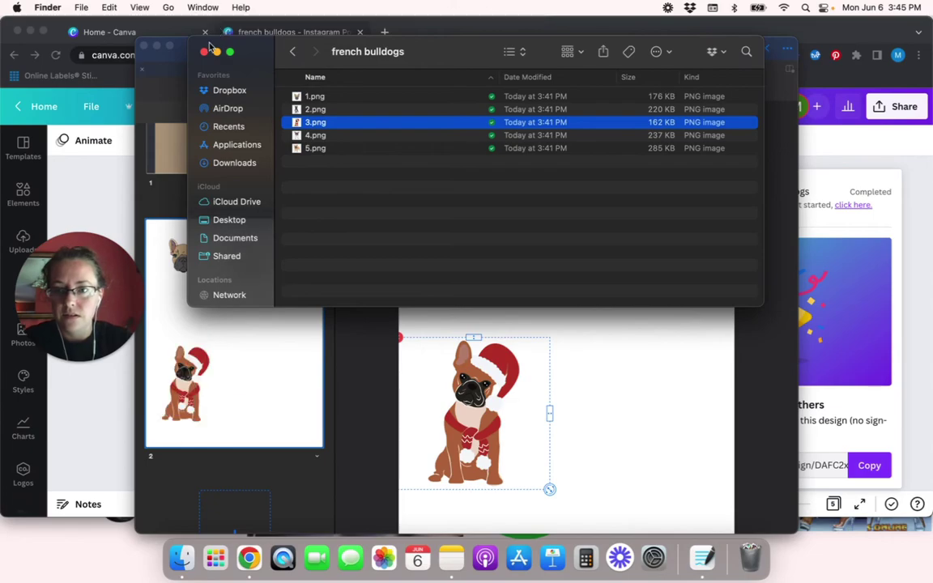
left_click(217, 53)
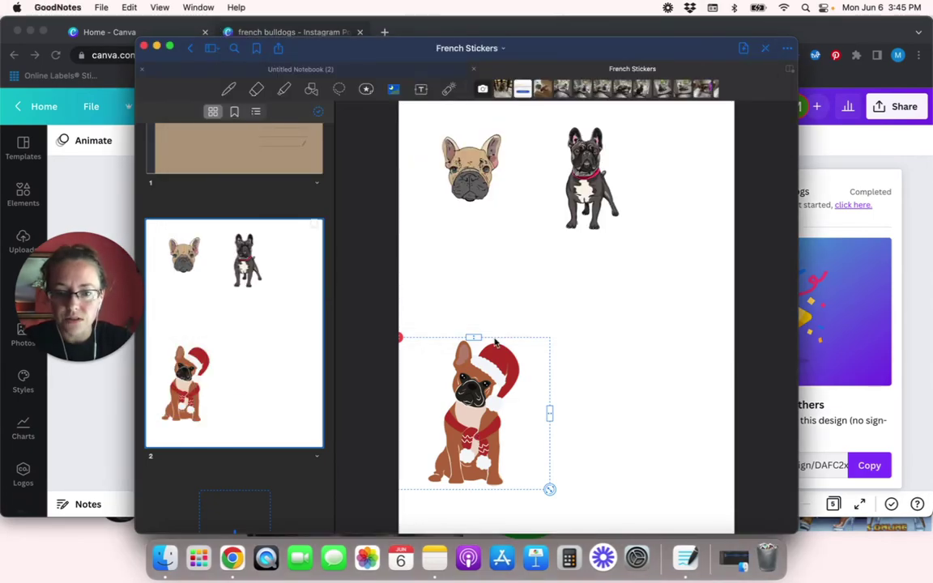
left_click_drag(421, 365, 442, 260)
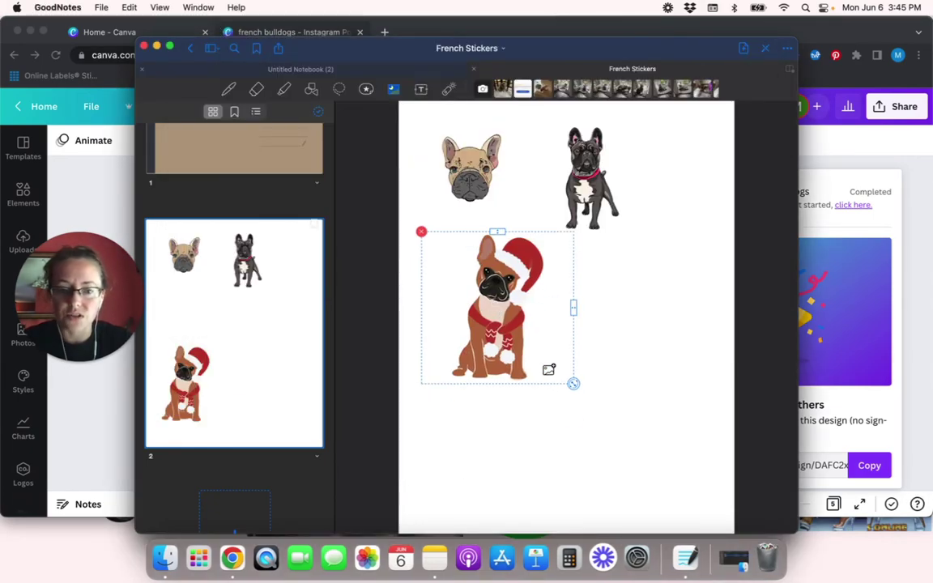
left_click_drag(572, 386, 473, 319)
Insert 4.png on the notebook page, shrink it to about 30% of the page width, and place it below the standing black bulldog.
left_click(729, 557)
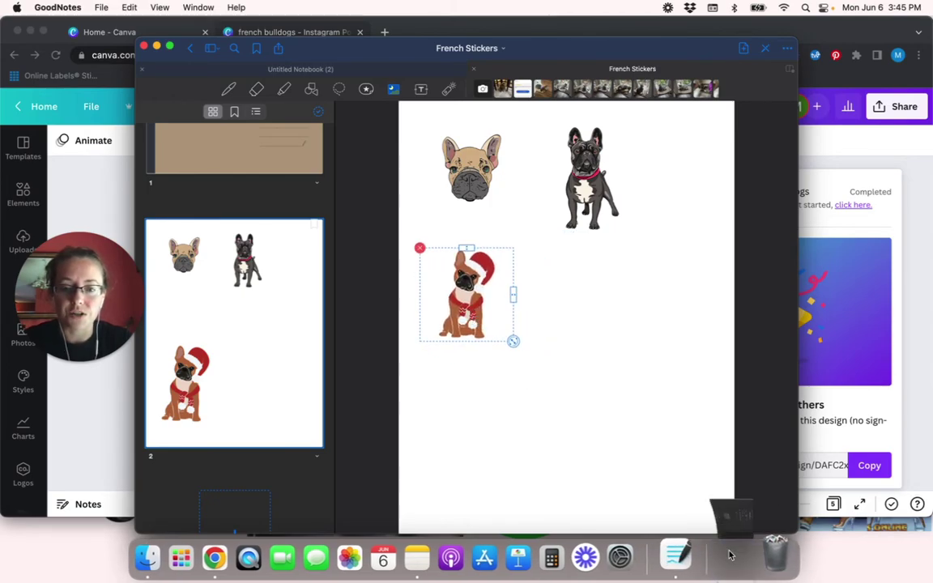
left_click(330, 138)
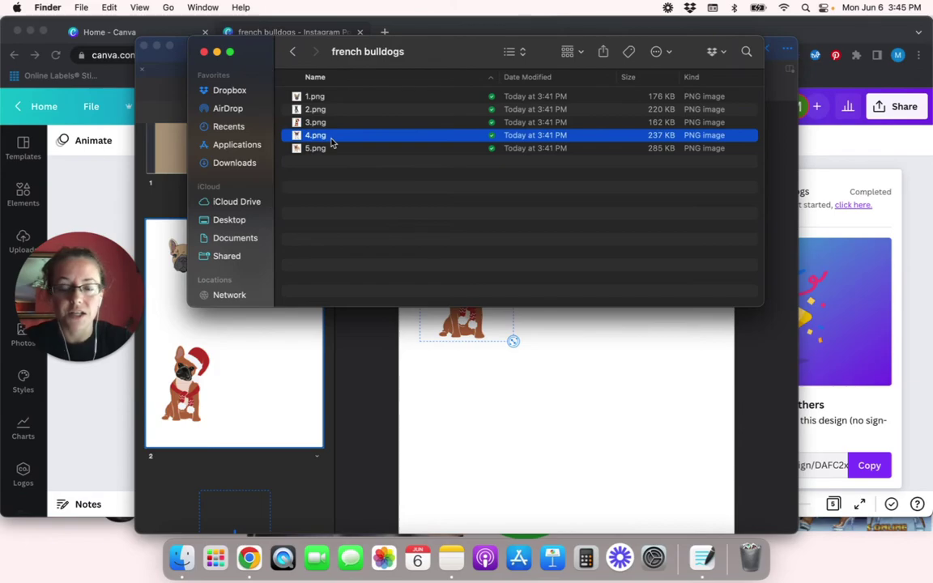
left_click_drag(330, 143, 618, 397)
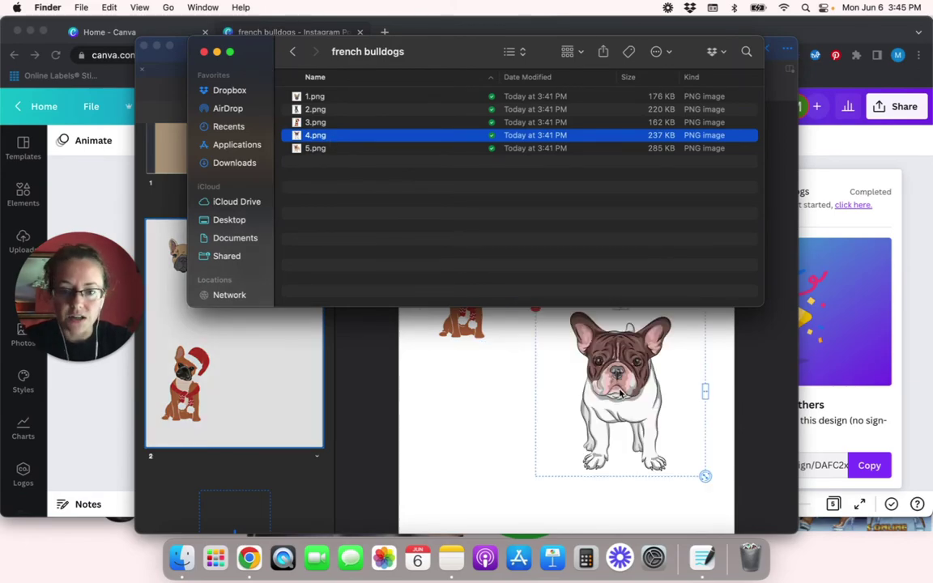
left_click(216, 51)
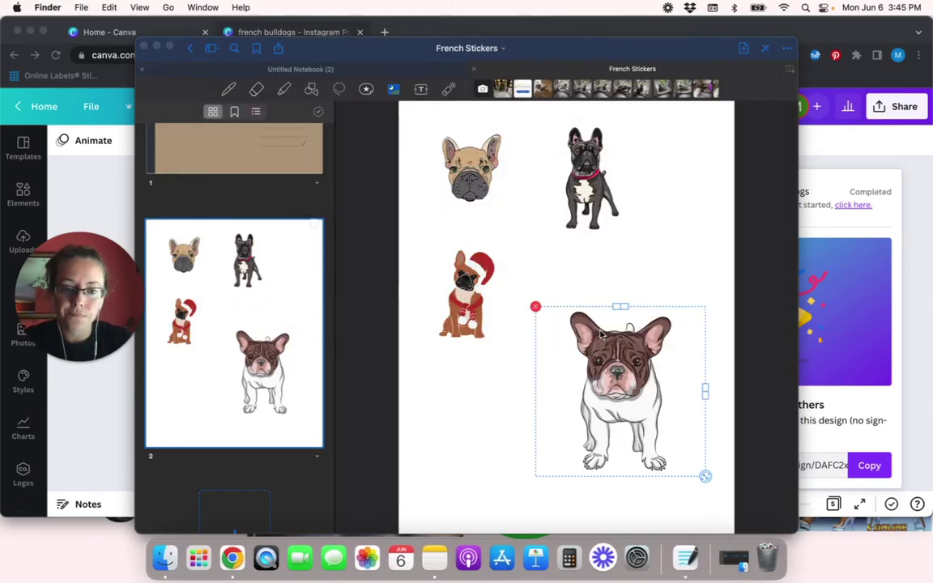
left_click(702, 473)
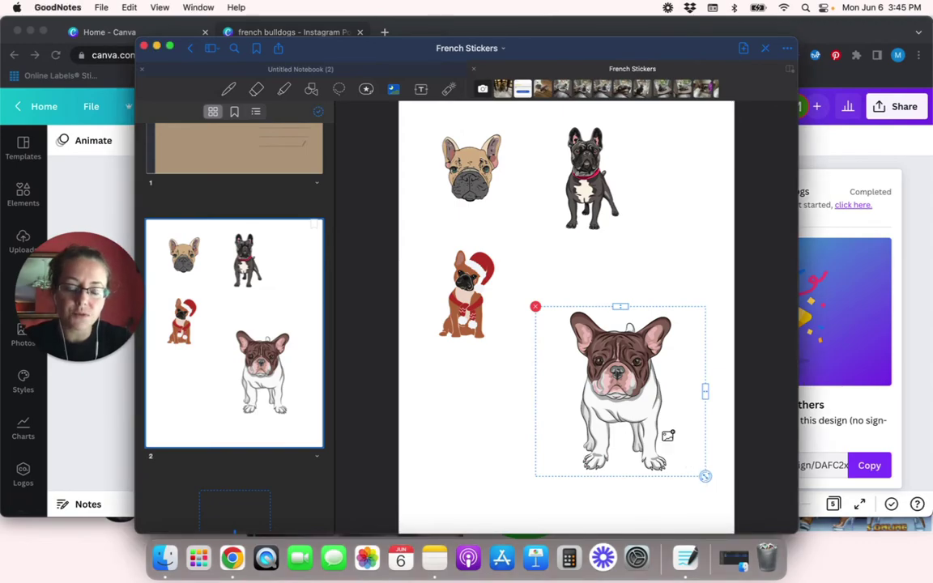
left_click_drag(705, 474, 671, 443)
left_click_drag(616, 402, 600, 325)
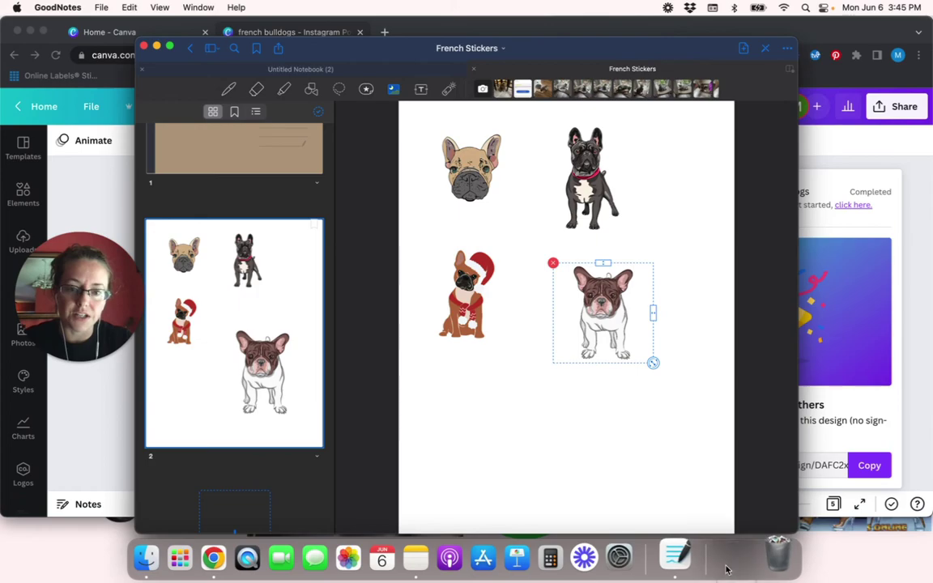
Insert 5.png on the notebook page, shrink it to about 30% of the page width, and place it centered beneath the other four stickers.
left_click(733, 557)
left_click(349, 151)
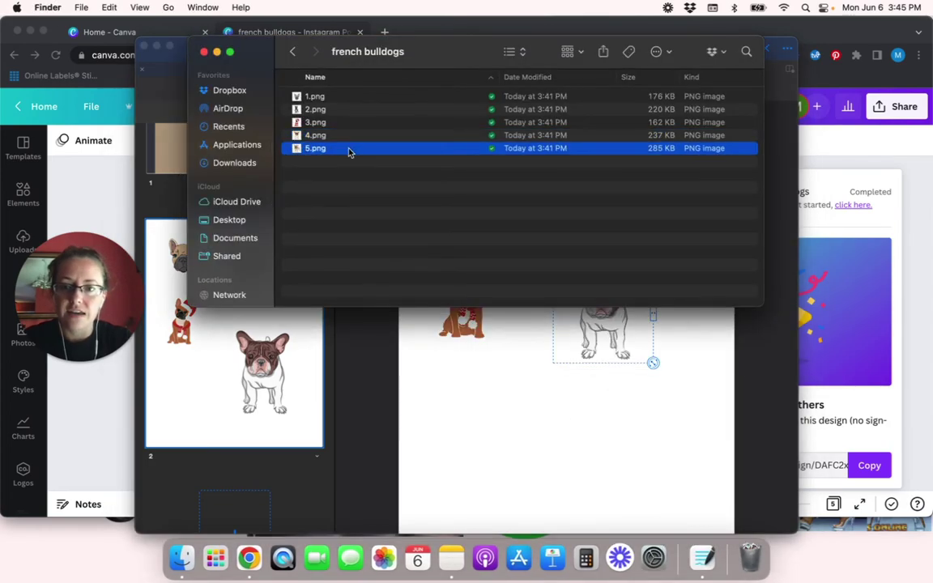
left_click_drag(355, 152, 502, 438)
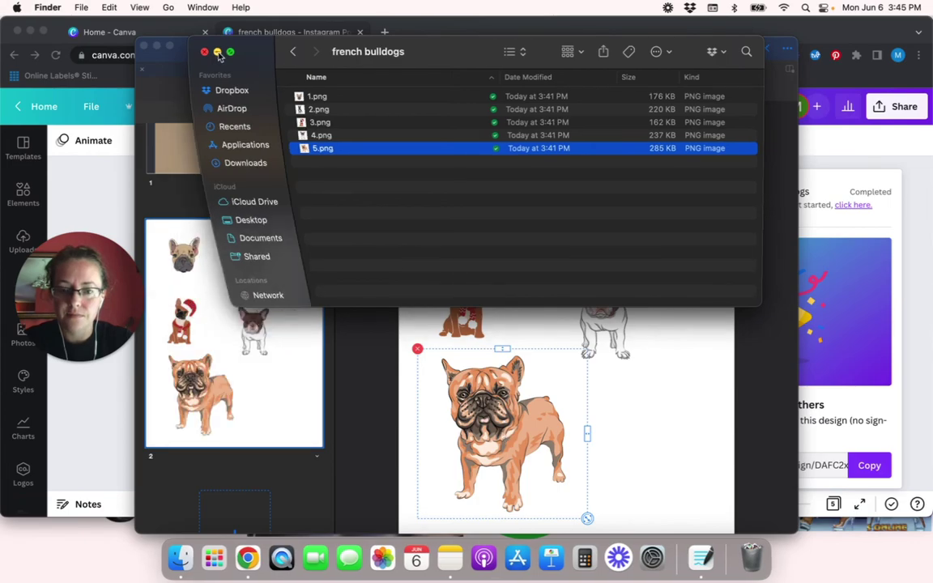
left_click(216, 51)
left_click(588, 520)
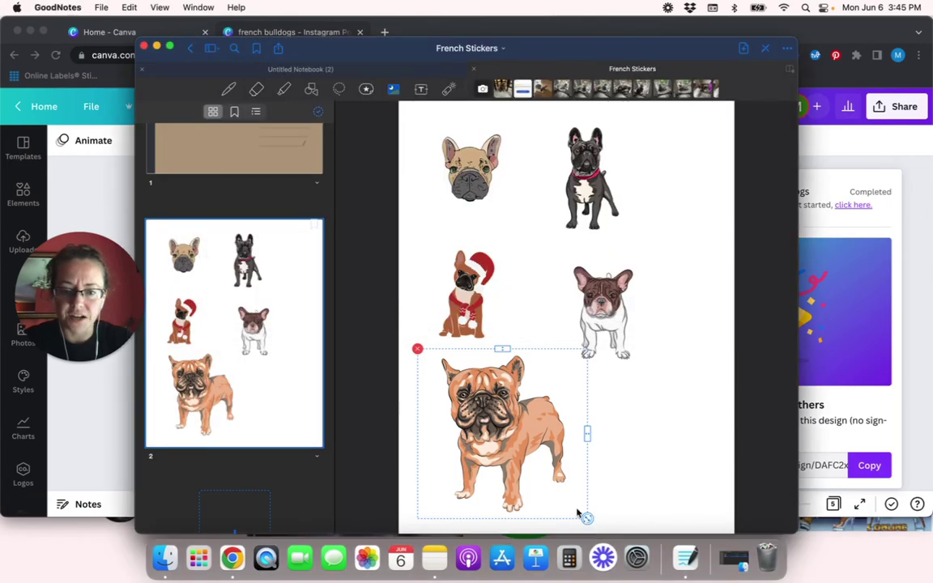
left_click_drag(588, 520, 555, 484)
left_click_drag(462, 397, 490, 410)
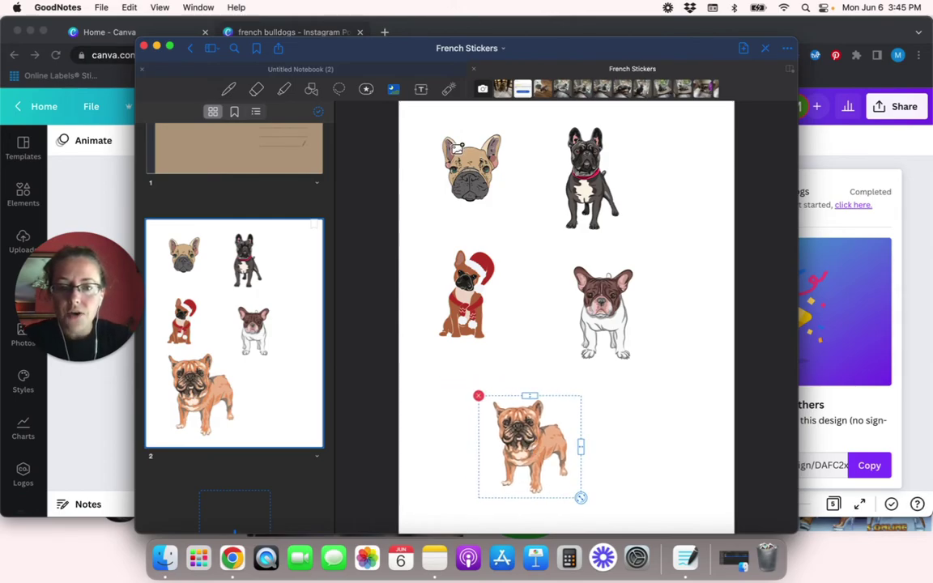
left_click(478, 182)
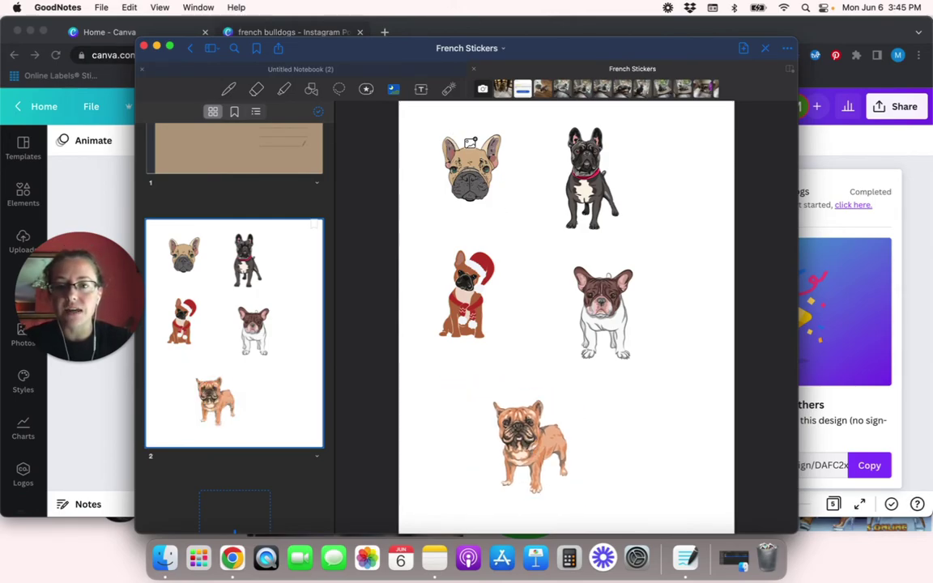
Lasso the tan dog head sticker and examine the copy and element options offered for the selection.
left_click(339, 89)
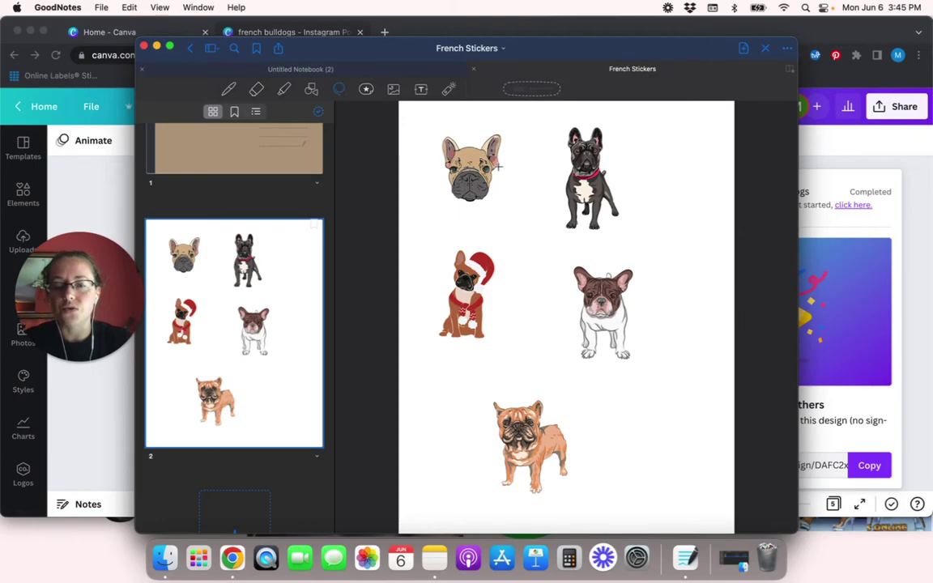
mouse_move(500, 156)
left_mouse_down()
mouse_move(453, 149)
mouse_move(452, 195)
mouse_move(499, 158)
left_mouse_up()
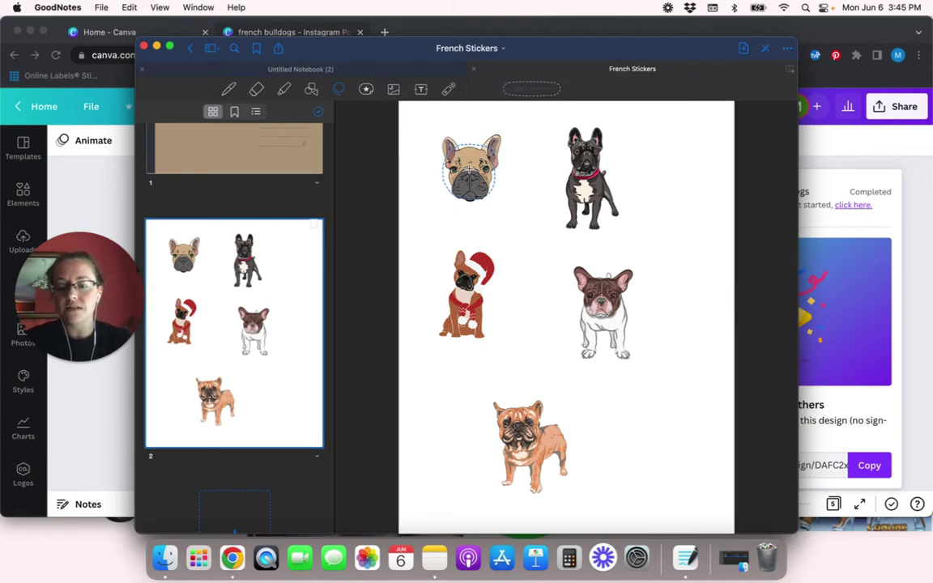
left_click(471, 172)
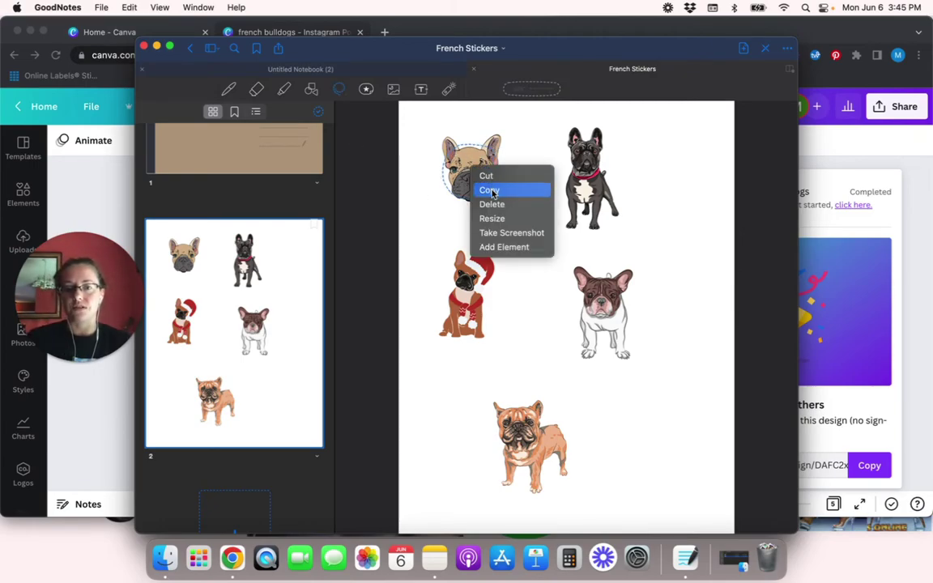
left_click(444, 209)
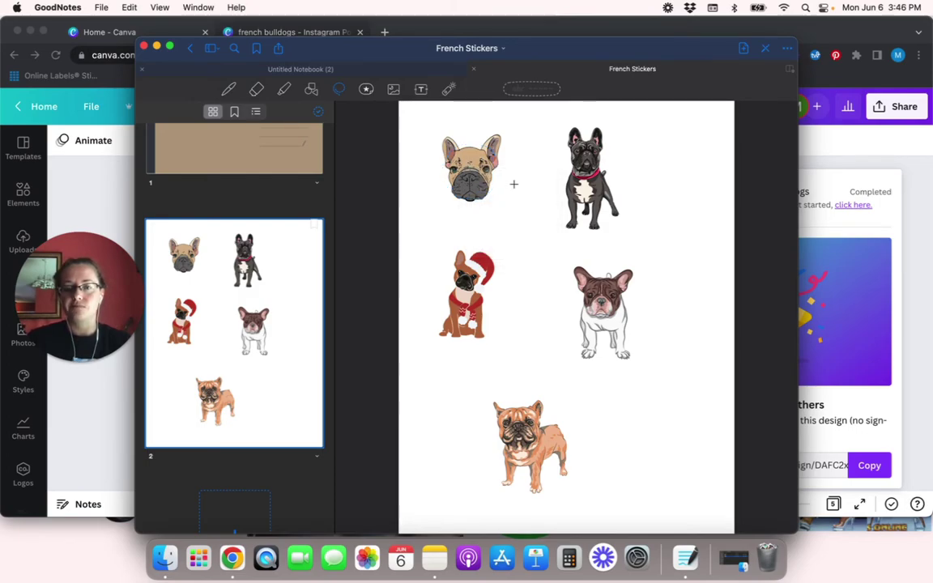
Export the sticker page in GoodNotes format as French Stickers, saved in the Test Stuff folder.
scroll(349, 257, "up", 5)
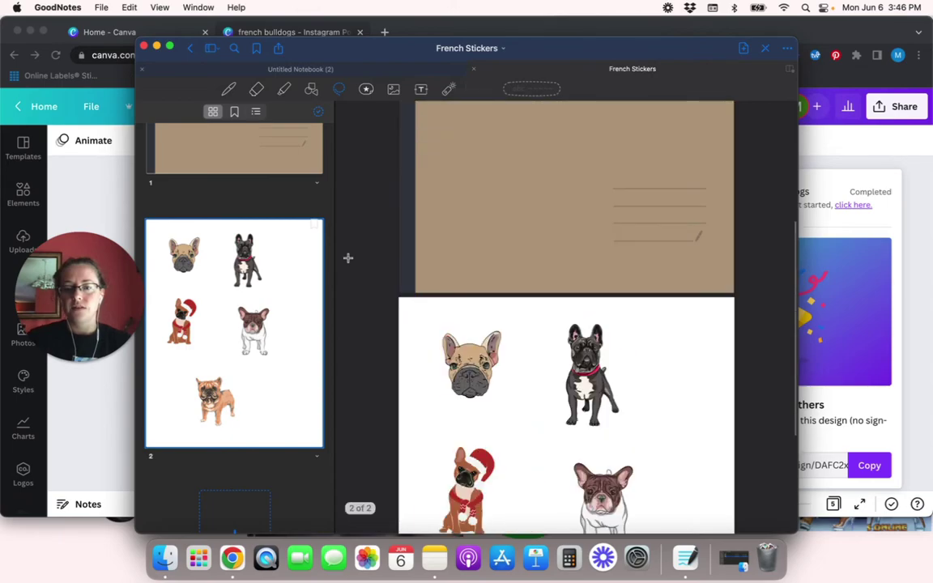
scroll(348, 258, "down", 2)
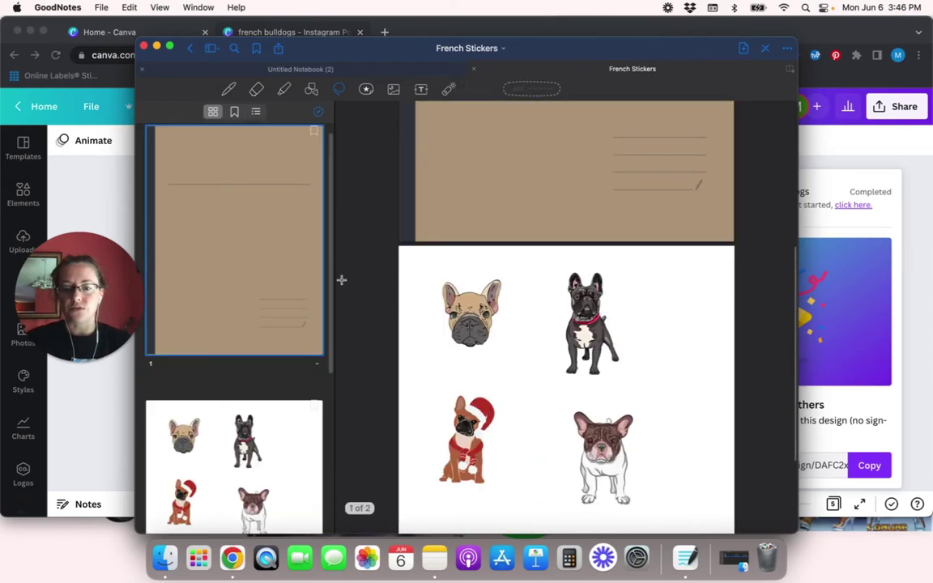
scroll(479, 285, "down", 3)
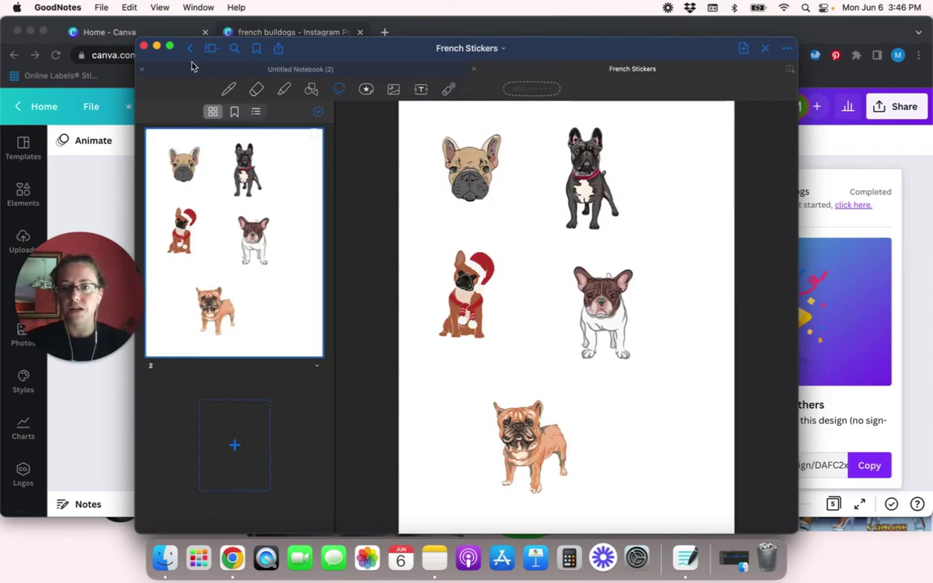
left_click(278, 51)
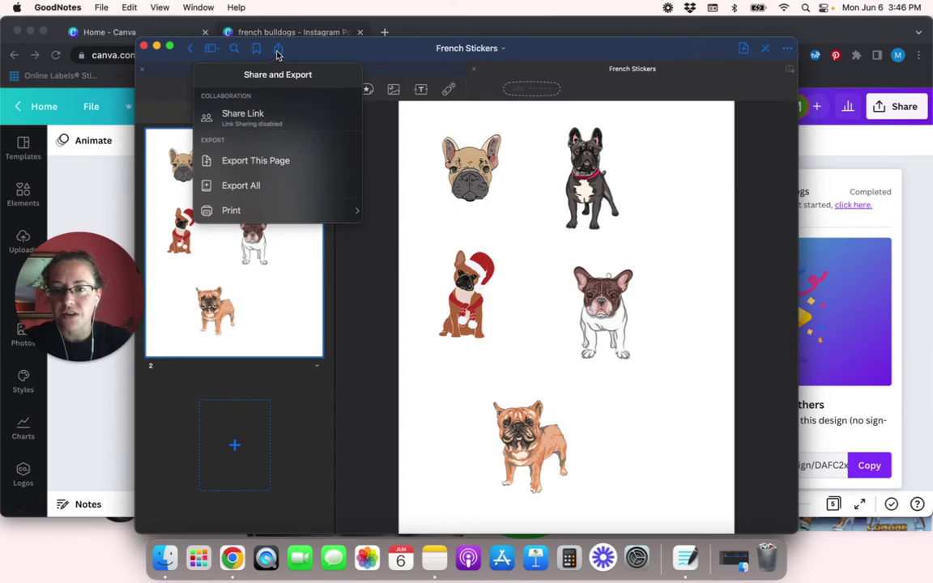
left_click(231, 160)
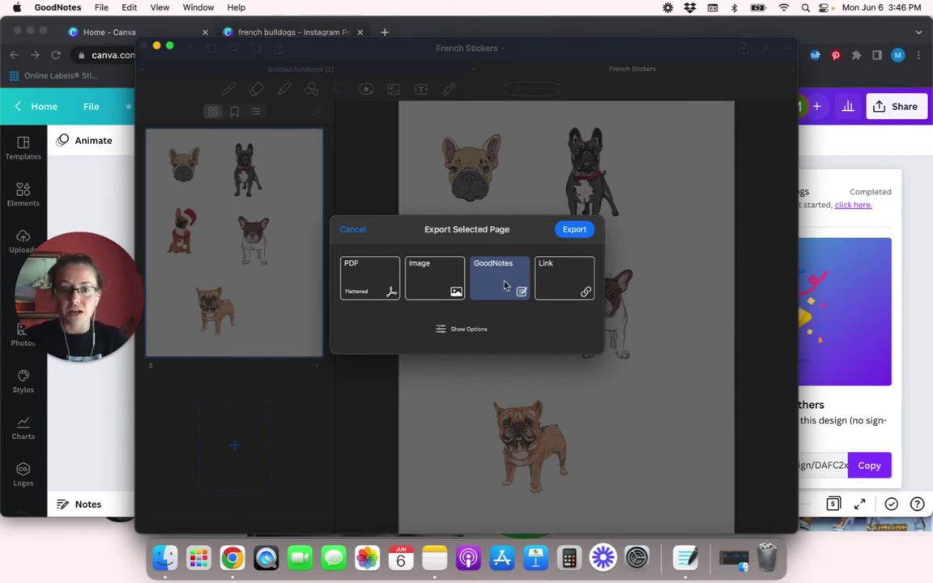
left_click(574, 230)
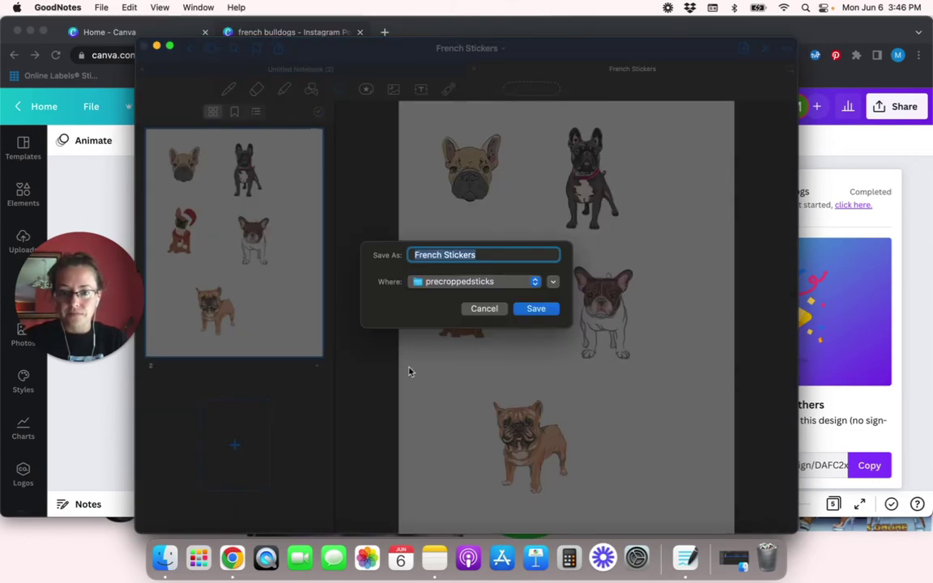
left_click(476, 284)
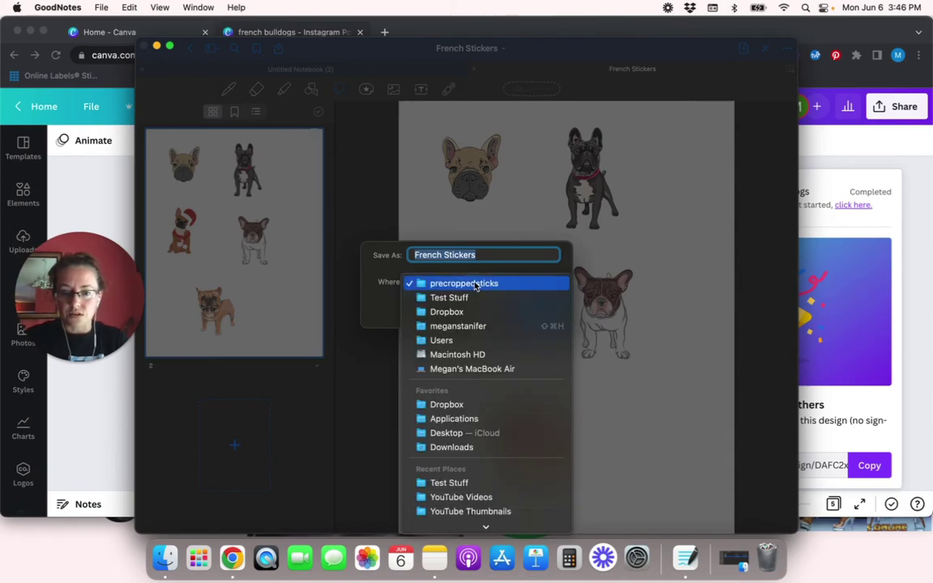
left_click(468, 298)
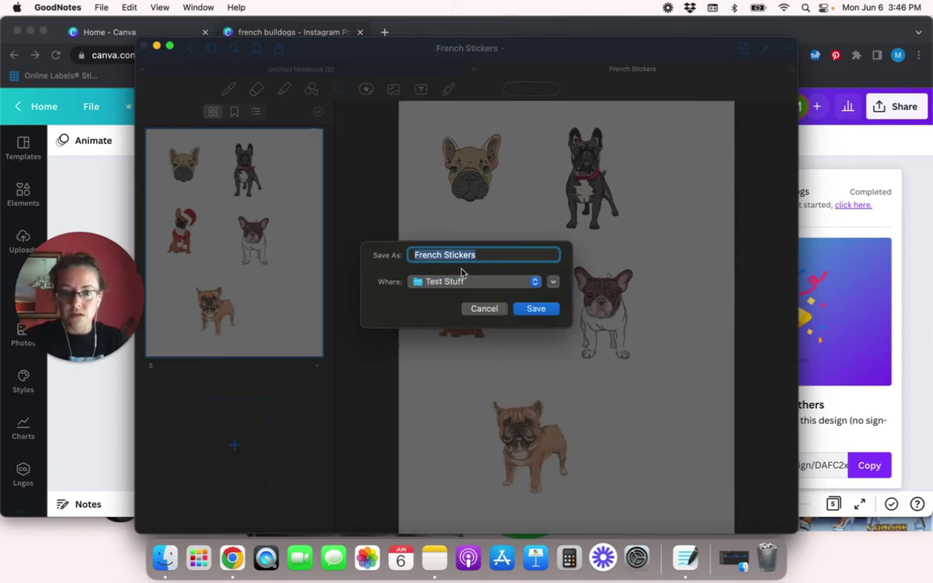
left_click(541, 309)
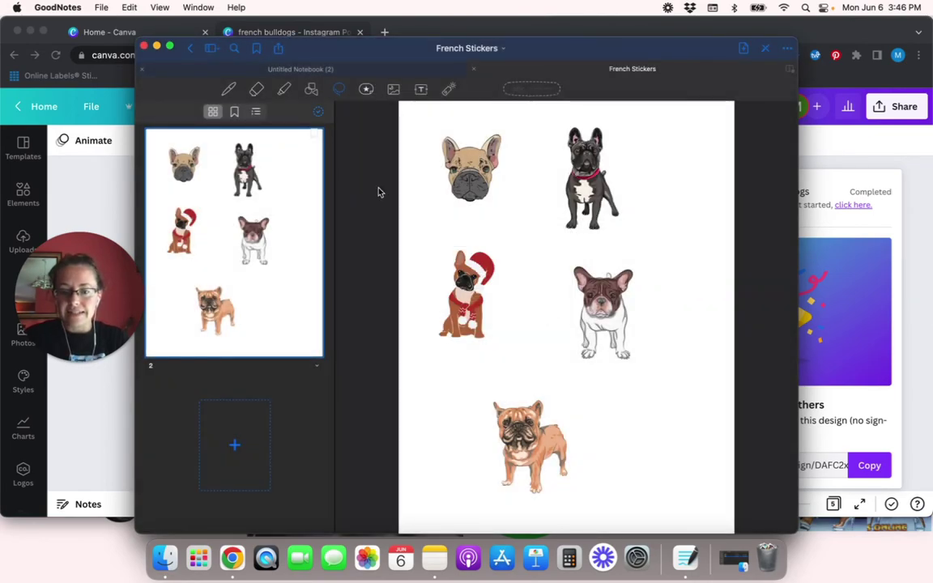
Switch to Finder and go back to the Test Stuff folder to check for the exported French Stickers file.
left_click(733, 557)
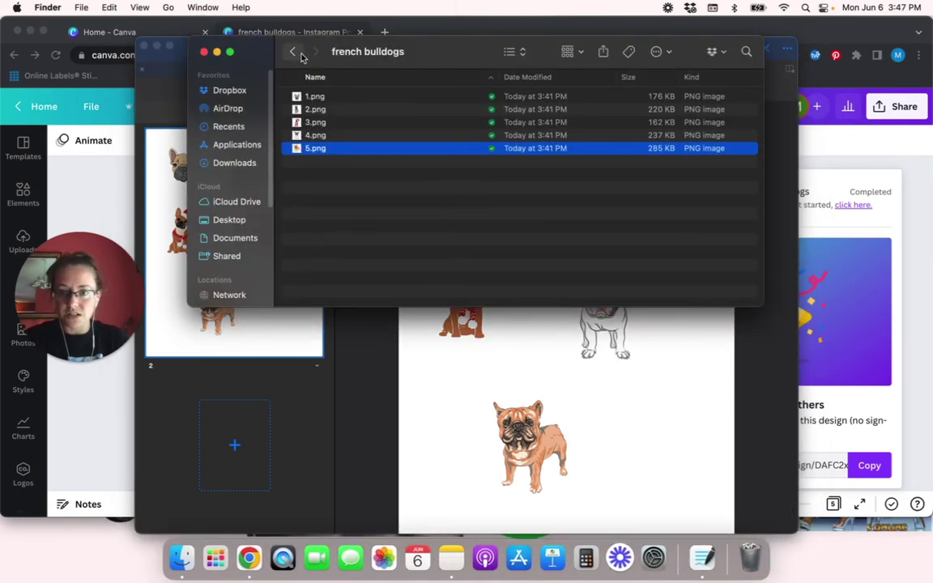
left_click(293, 51)
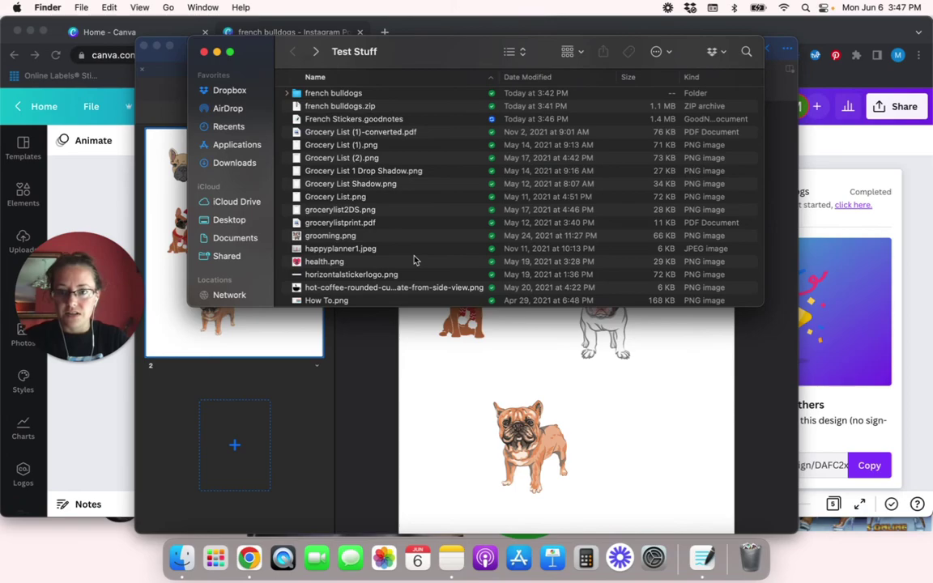
scroll(414, 259, "up", 10)
scroll(414, 259, "down", 5)
scroll(414, 259, "down", 5)
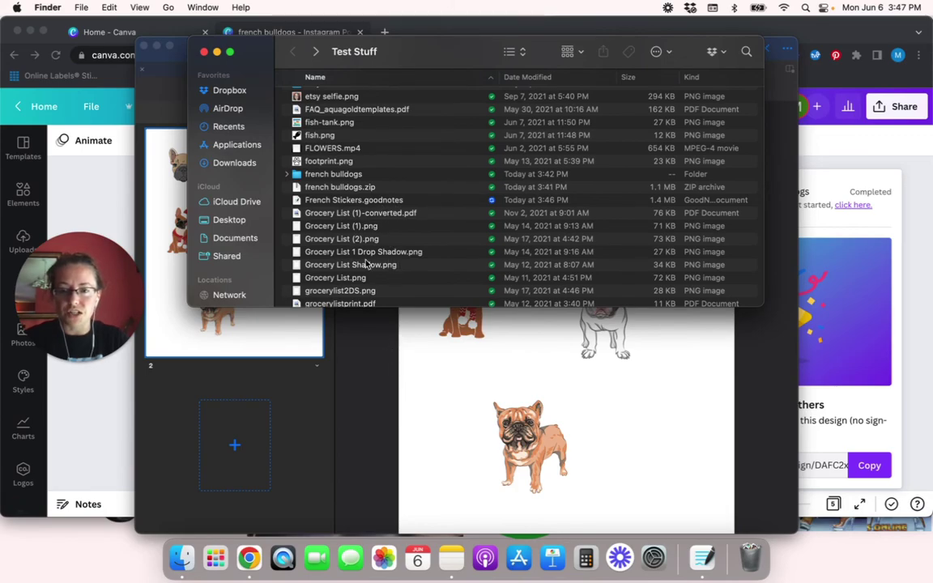
Switch to GoodNotes, close Untitled Notebook (2), and open the Budget_Planner_780_upd planner from the document library.
left_click(318, 350)
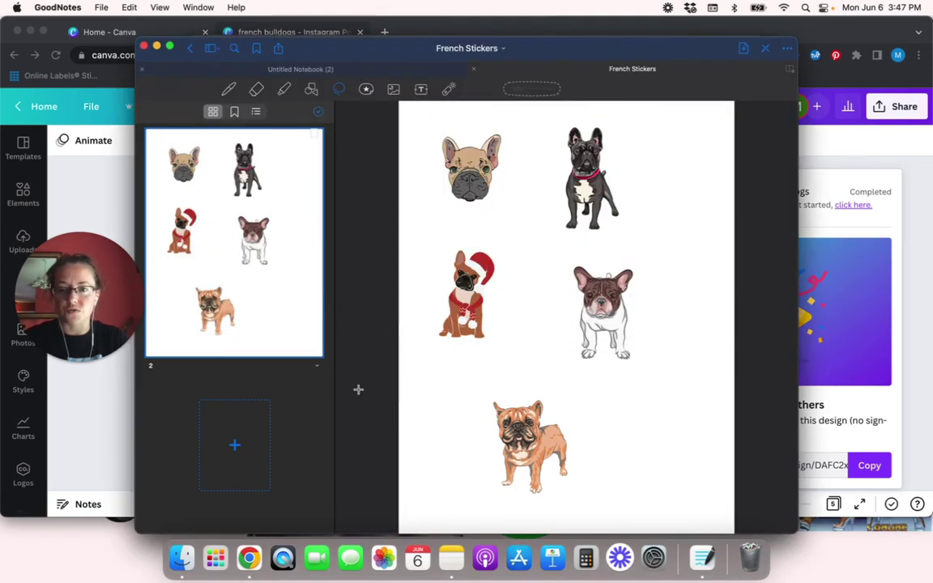
left_click(314, 72)
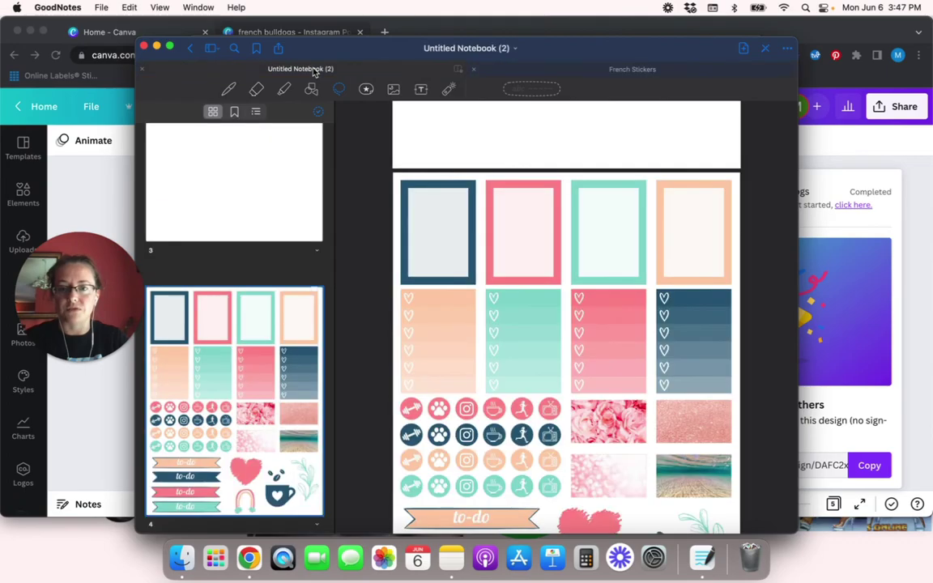
left_click(142, 71)
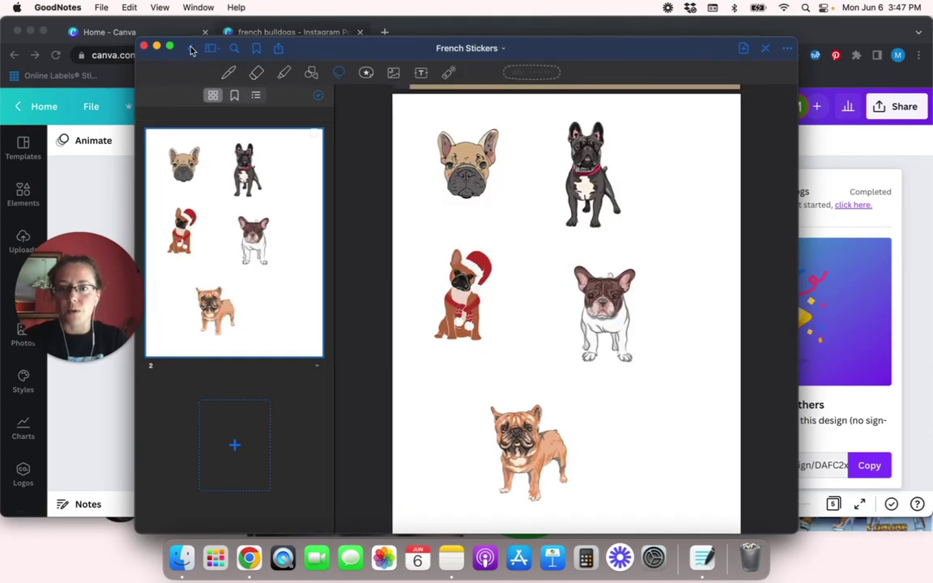
left_click(191, 50)
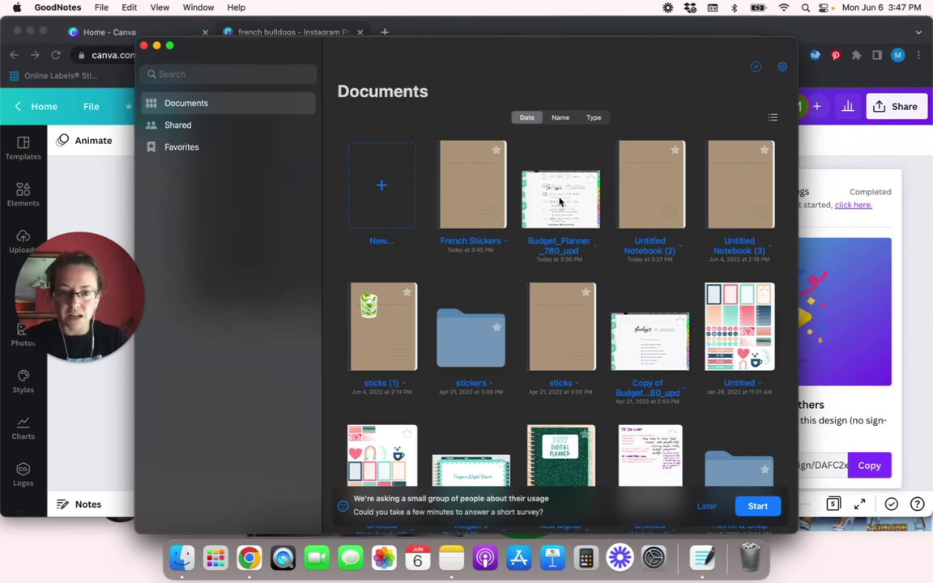
left_click(559, 201)
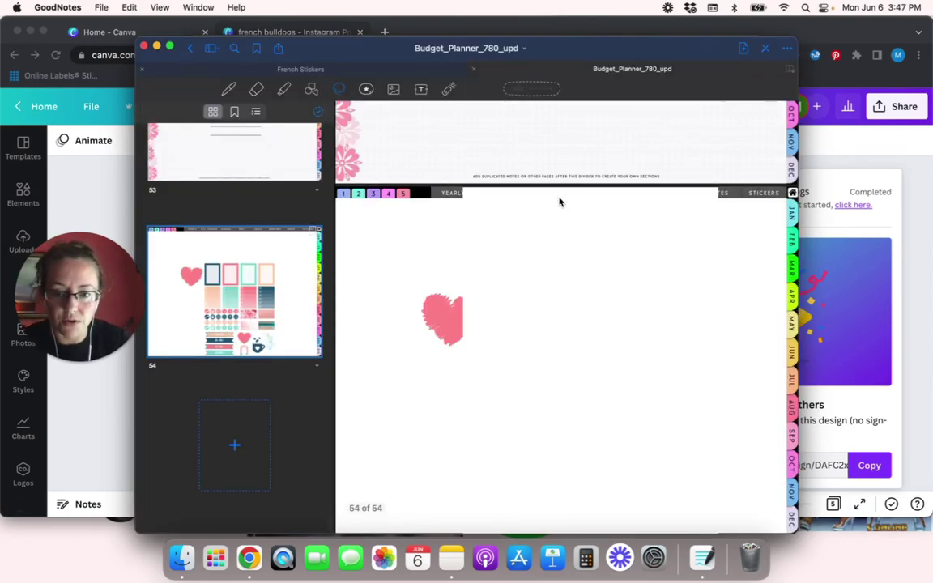
Lasso and delete the sticker sheet image and the pink heart from page 54 of the planner.
mouse_move(624, 387)
left_mouse_down()
mouse_move(519, 397)
mouse_move(538, 374)
left_mouse_up()
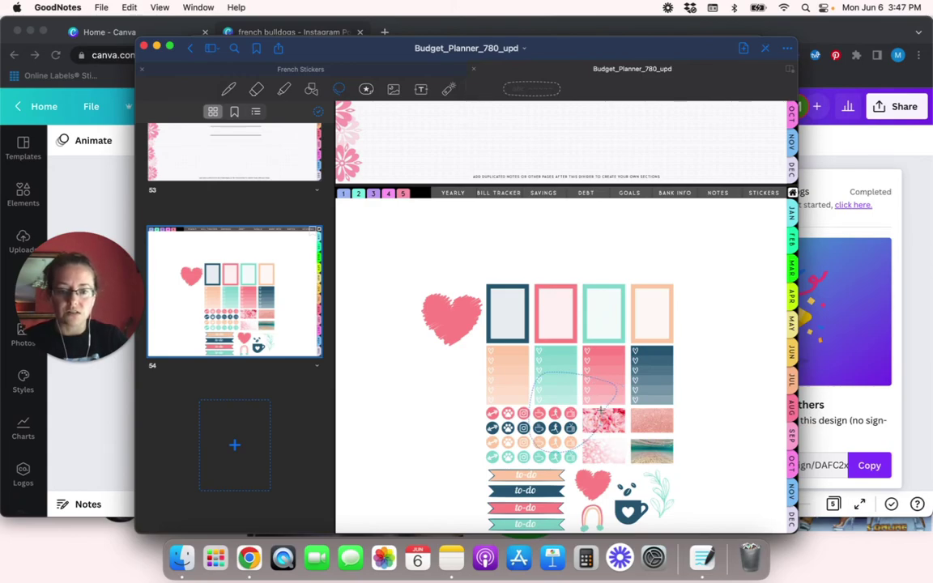
left_click(562, 418)
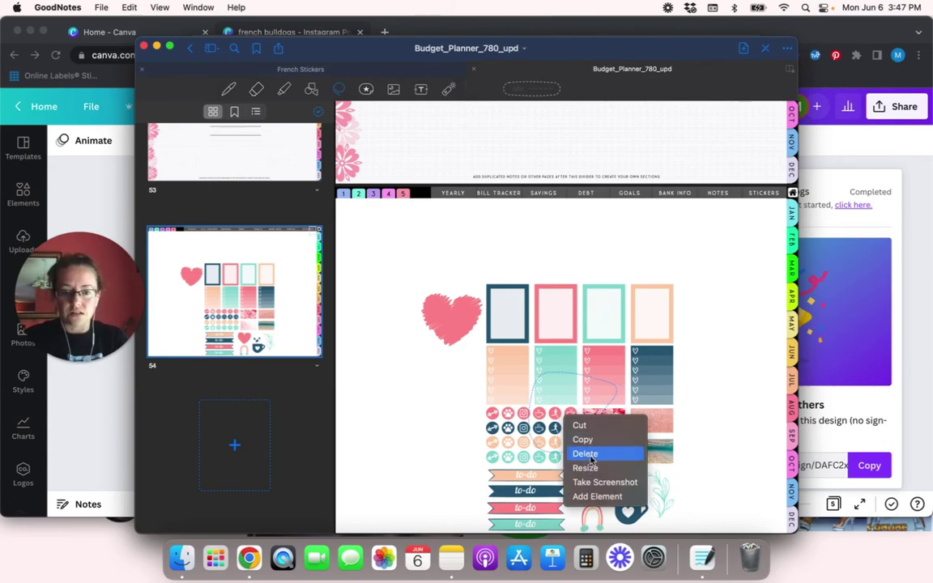
left_click(585, 454)
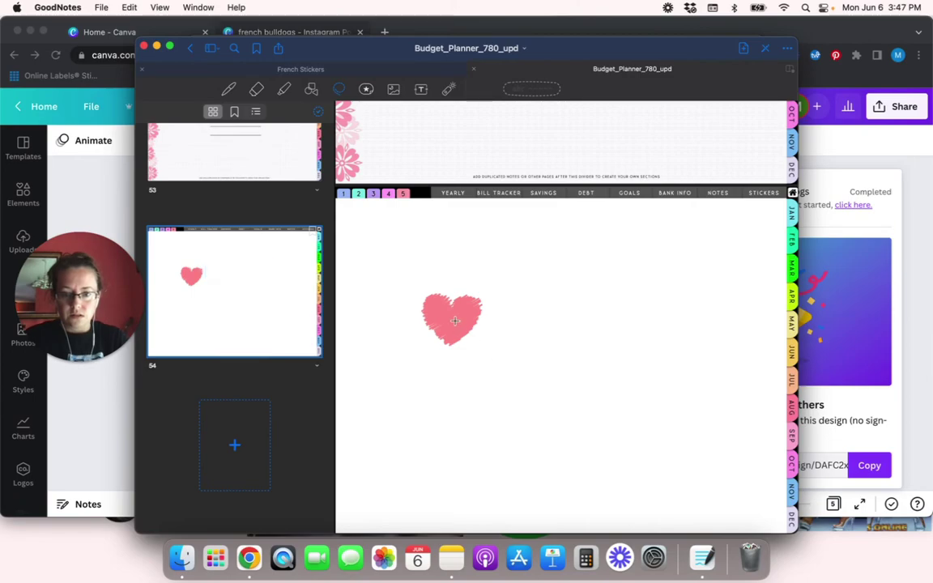
left_click_drag(480, 306, 465, 327)
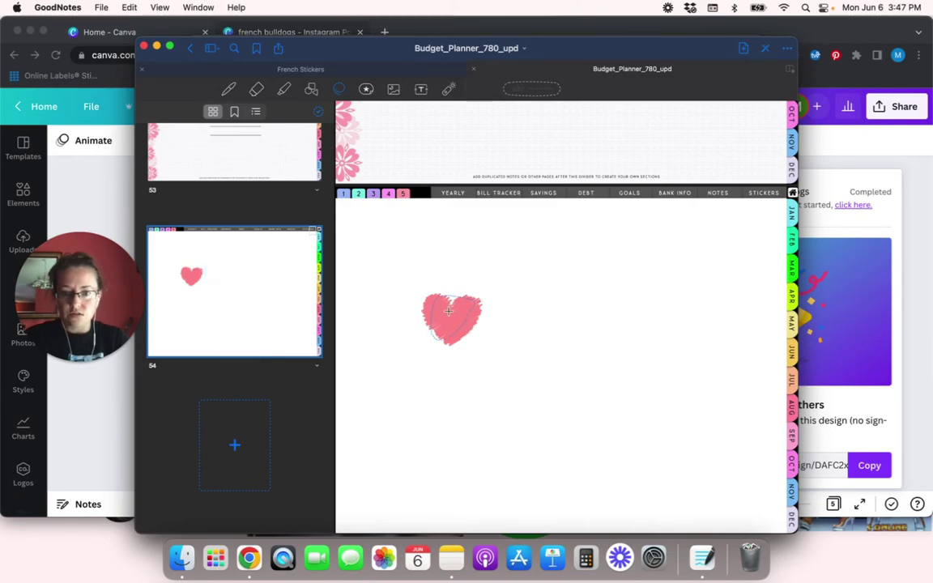
left_click(448, 311)
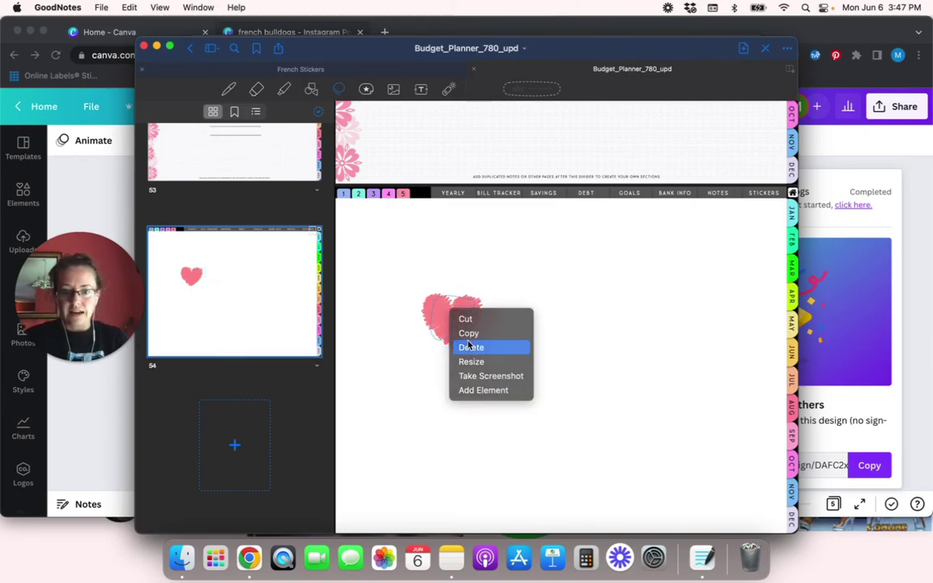
left_click(468, 345)
left_click(344, 408)
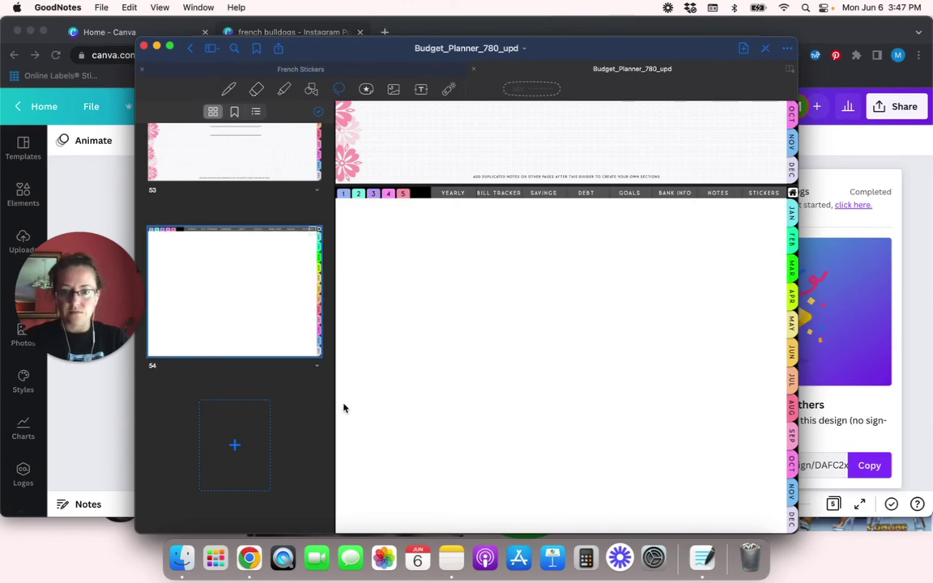
Import French Stickers.goodnotes from the Test Stuff folder into the current planner after page 54, and open the imported sticker page.
left_click(181, 557)
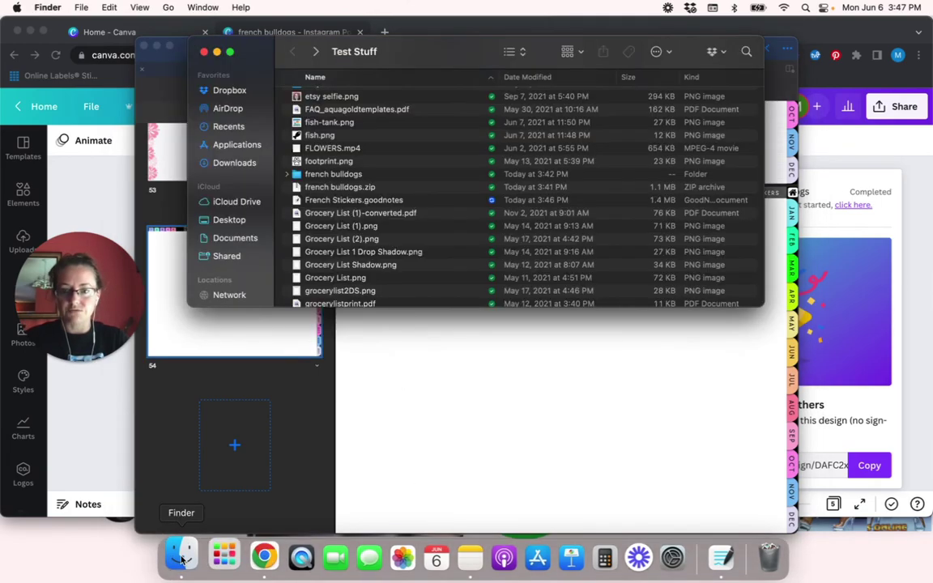
left_click(392, 201)
left_click_drag(367, 202, 405, 336)
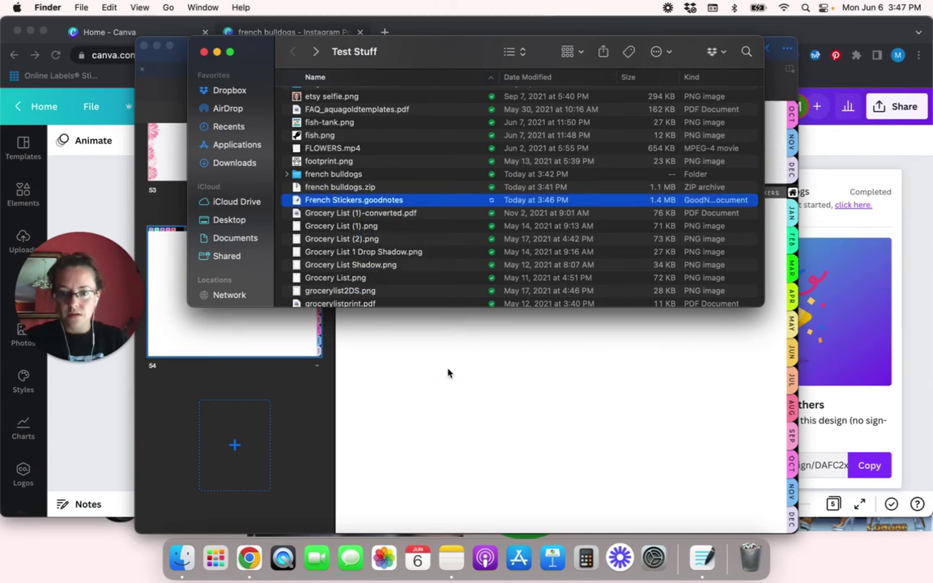
double_click(407, 202)
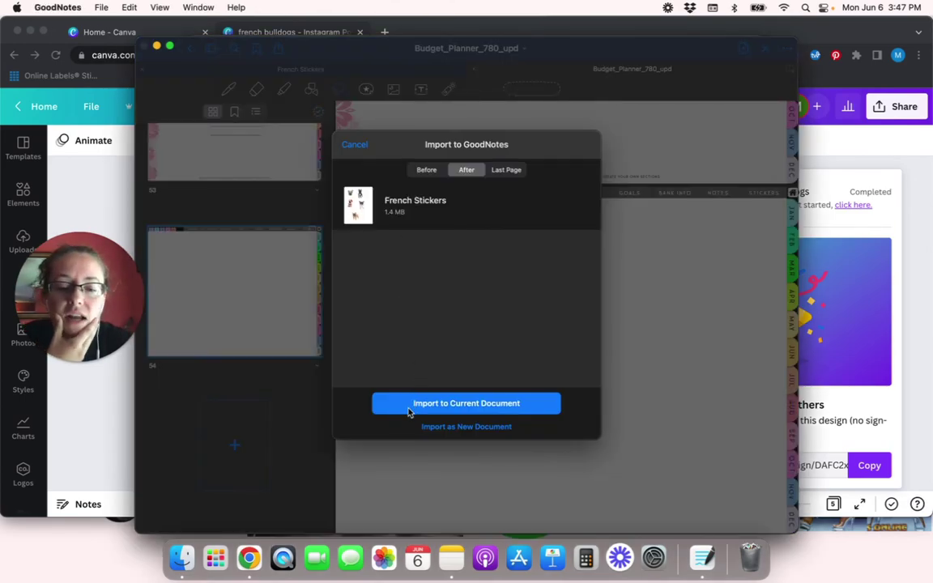
left_click(409, 409)
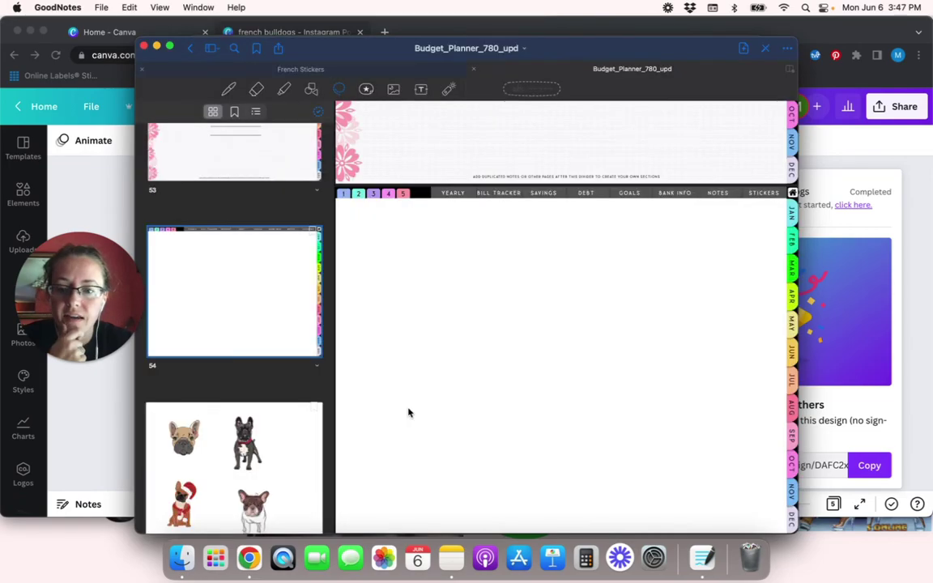
left_click(249, 413)
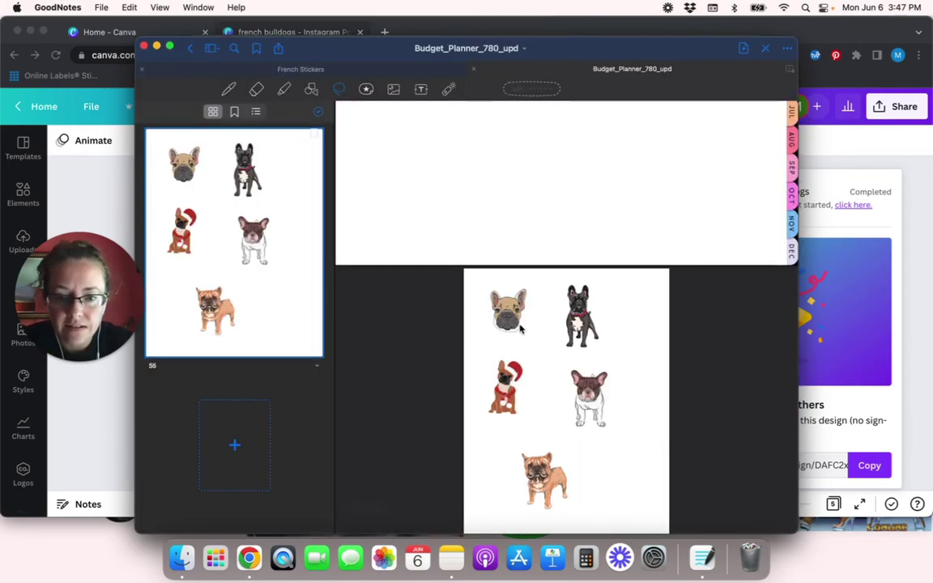
Nudge the lassoed tan dog head sticker slightly down on the imported page and copy it.
left_click_drag(512, 302, 511, 328)
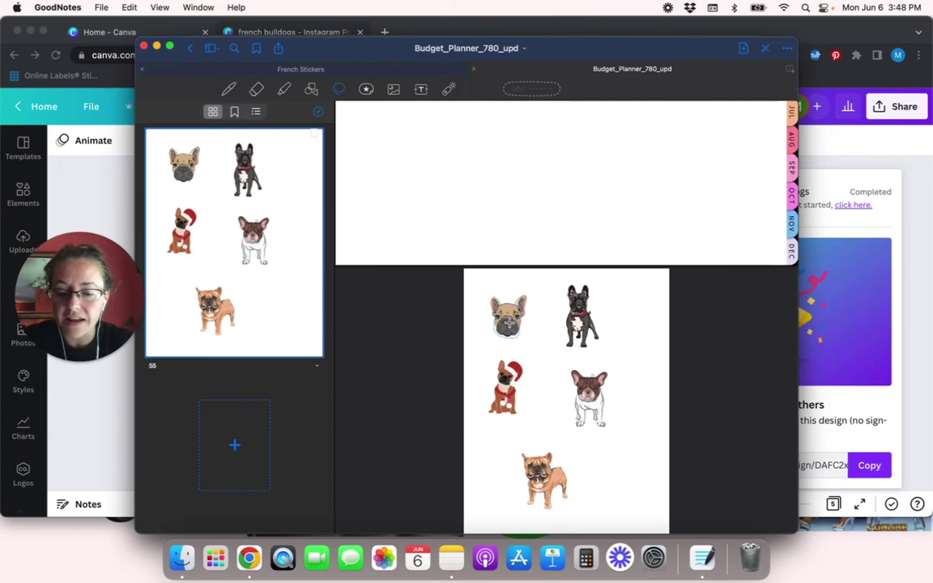
right_click(509, 324)
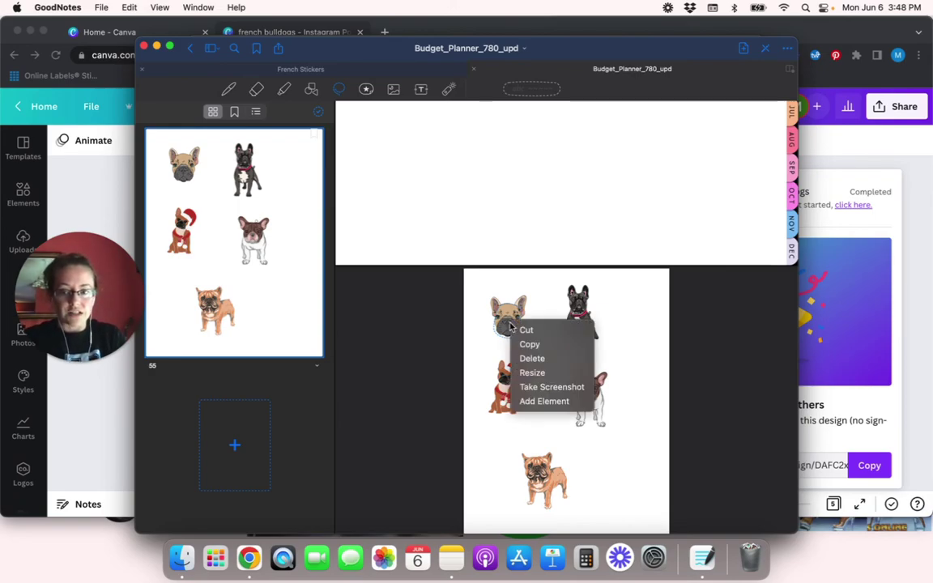
left_click(529, 344)
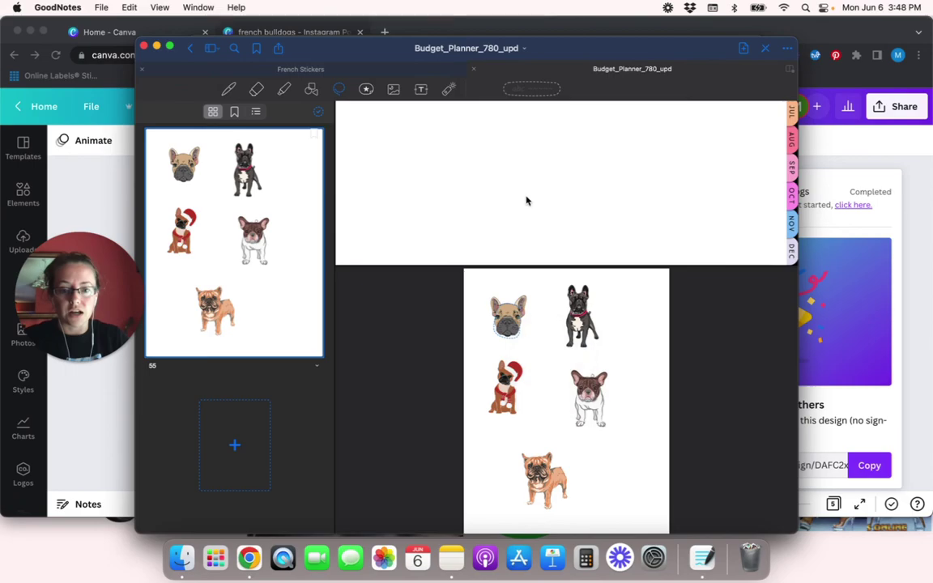
Paste the dog head sticker on the Section 5 page beside the blank lines and size its frame to about a quarter of the page width.
scroll(525, 200, "up", 1)
scroll(525, 200, "up", 5)
scroll(525, 200, "up", 5)
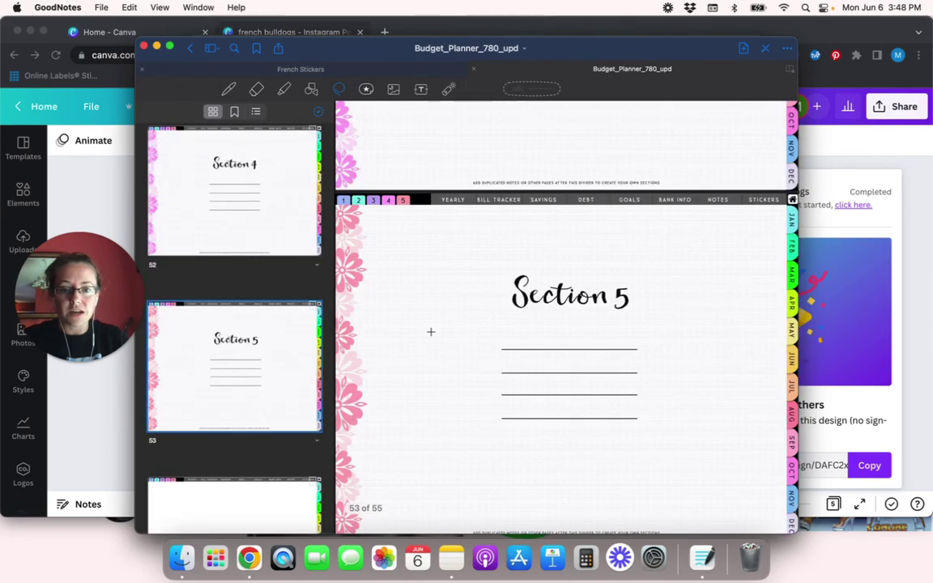
right_click(431, 331)
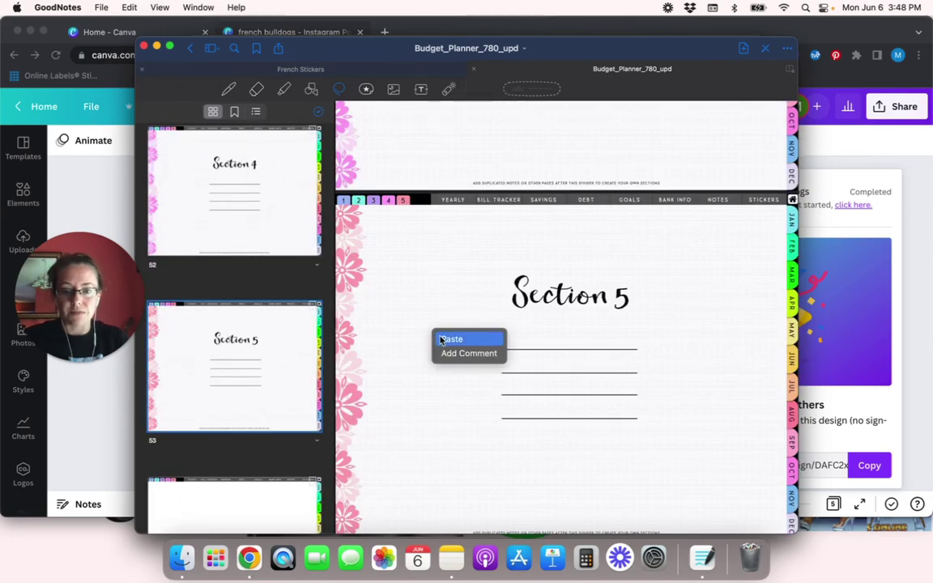
left_click(439, 338)
left_click_drag(459, 359, 496, 394)
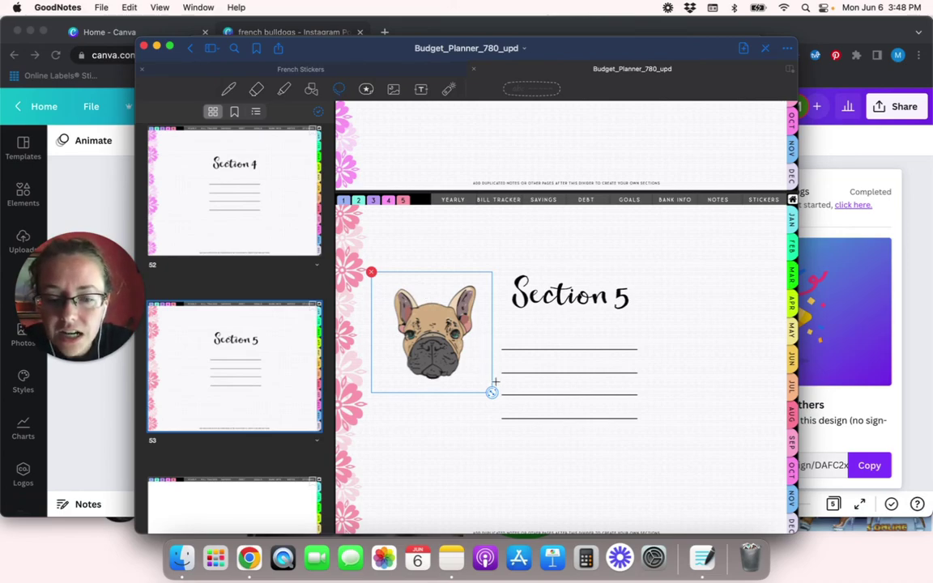
mouse_move(491, 393)
left_mouse_down()
mouse_move(469, 364)
mouse_move(498, 391)
mouse_move(489, 392)
left_mouse_up()
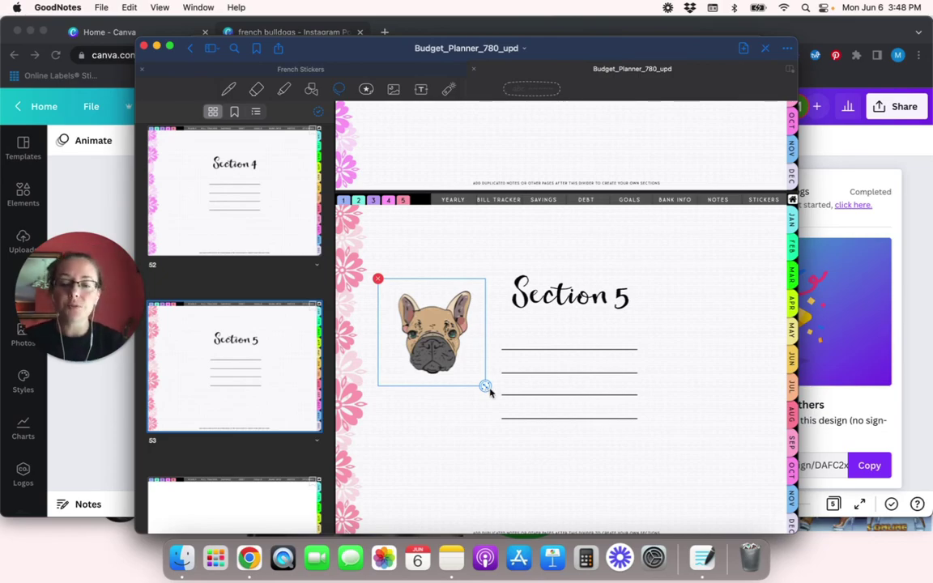
scroll(491, 373, "down", 5)
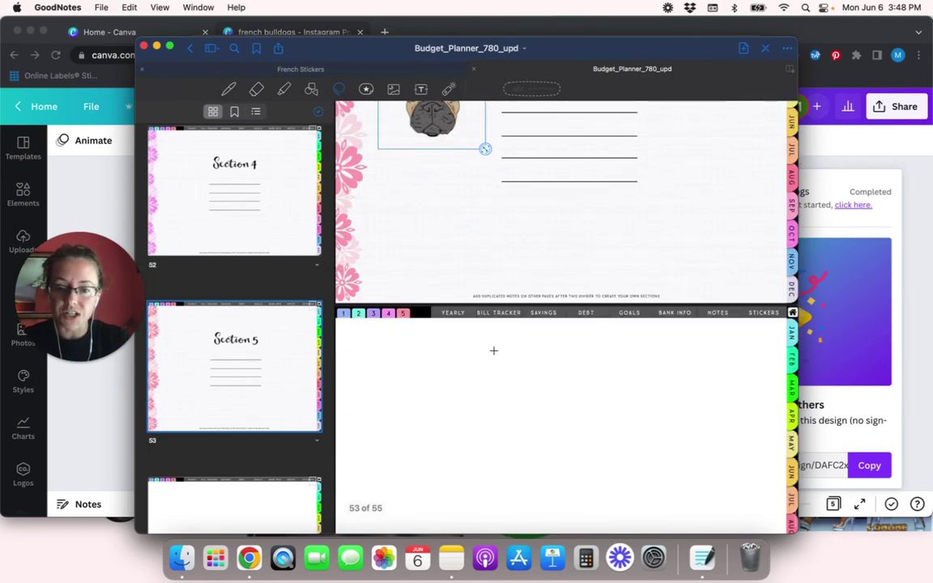
scroll(454, 340, "down", 10)
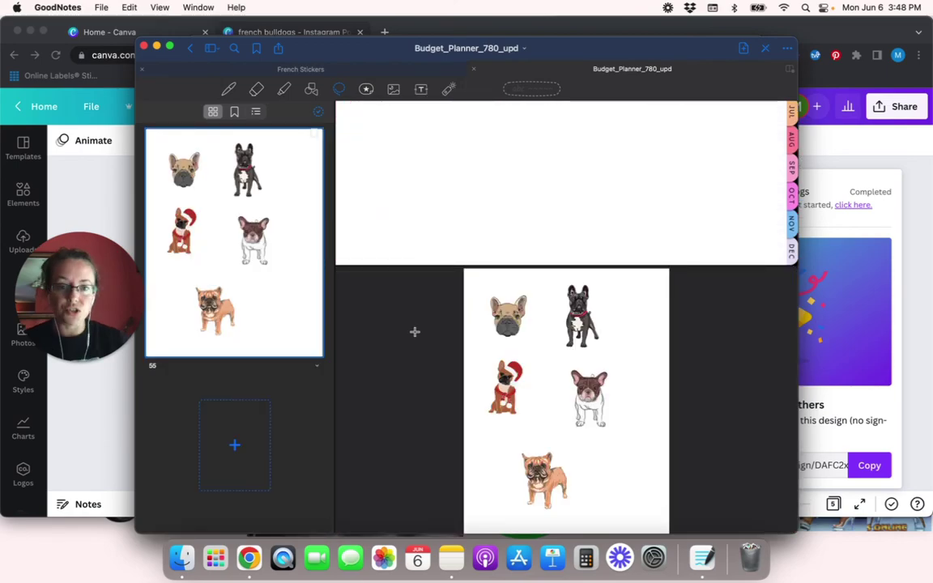